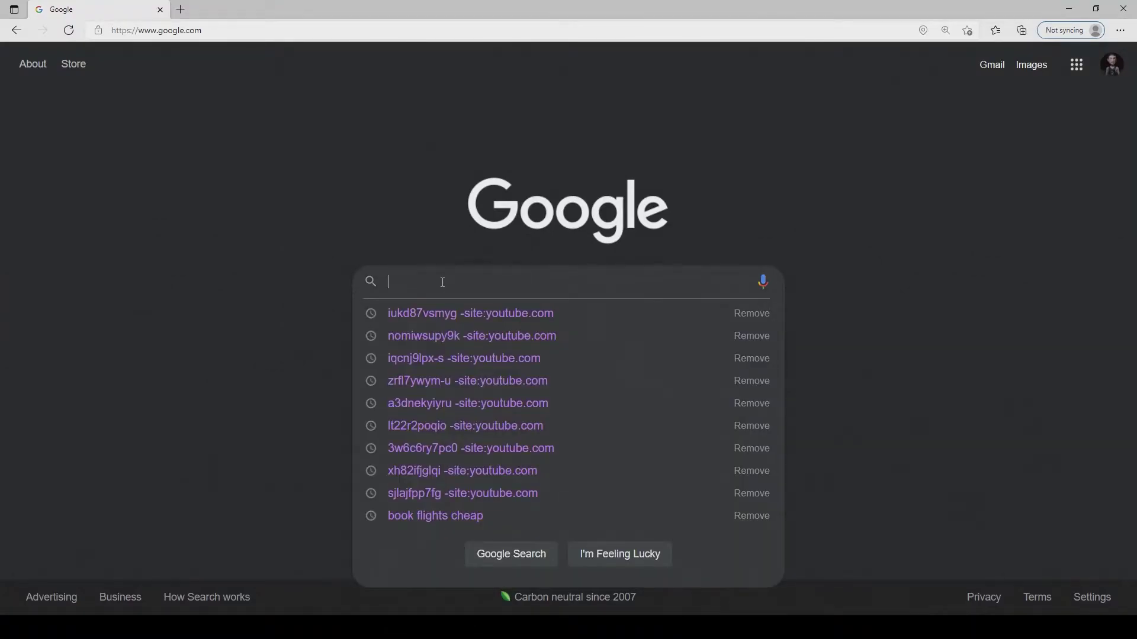
- Search Google for ue5 and go to the Unreal Engine website through the Unreal suggestion
type("ue5")
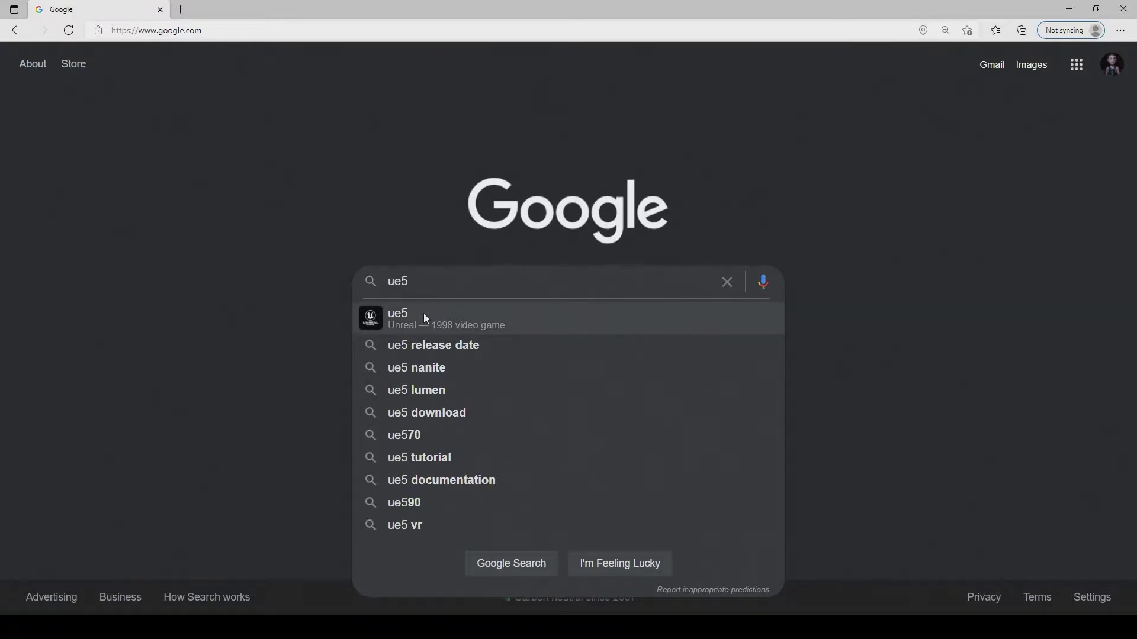
left_click(423, 313)
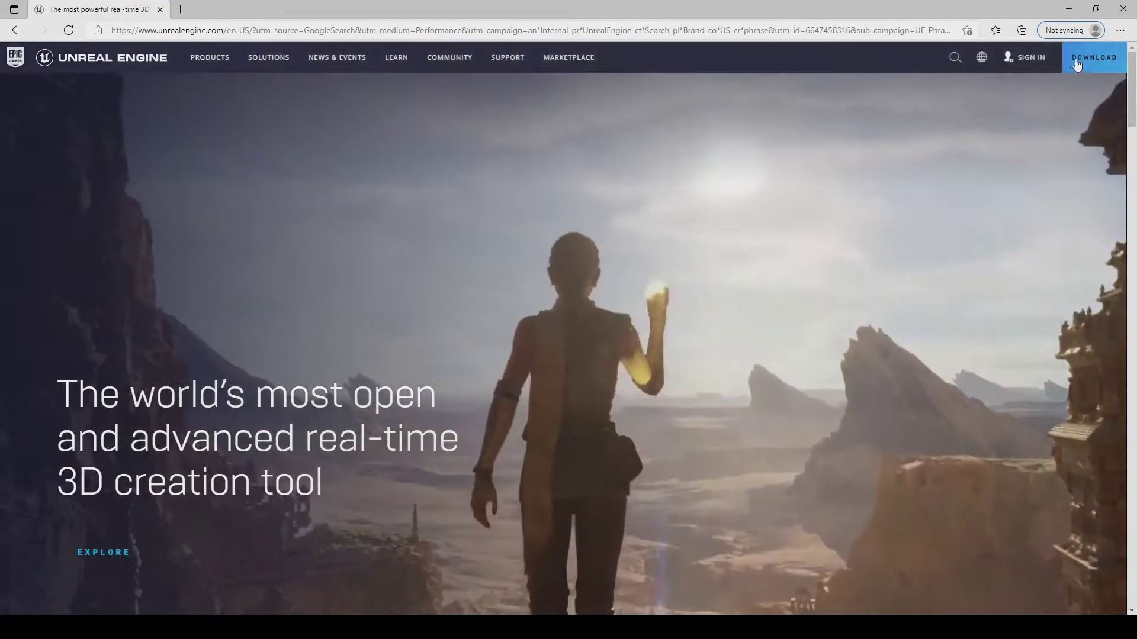
- Go to the Unreal Engine download page and start downloading EpicInstaller-13.0.0.msi
left_click(1077, 62)
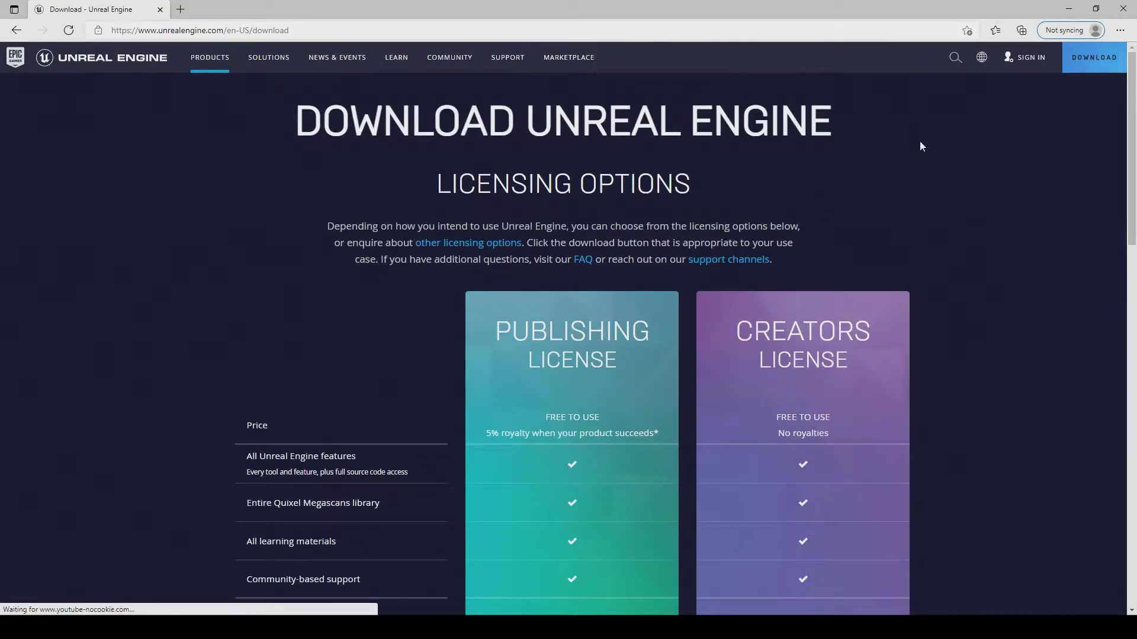
scroll(889, 155, "down", 7)
scroll(889, 155, "down", 10)
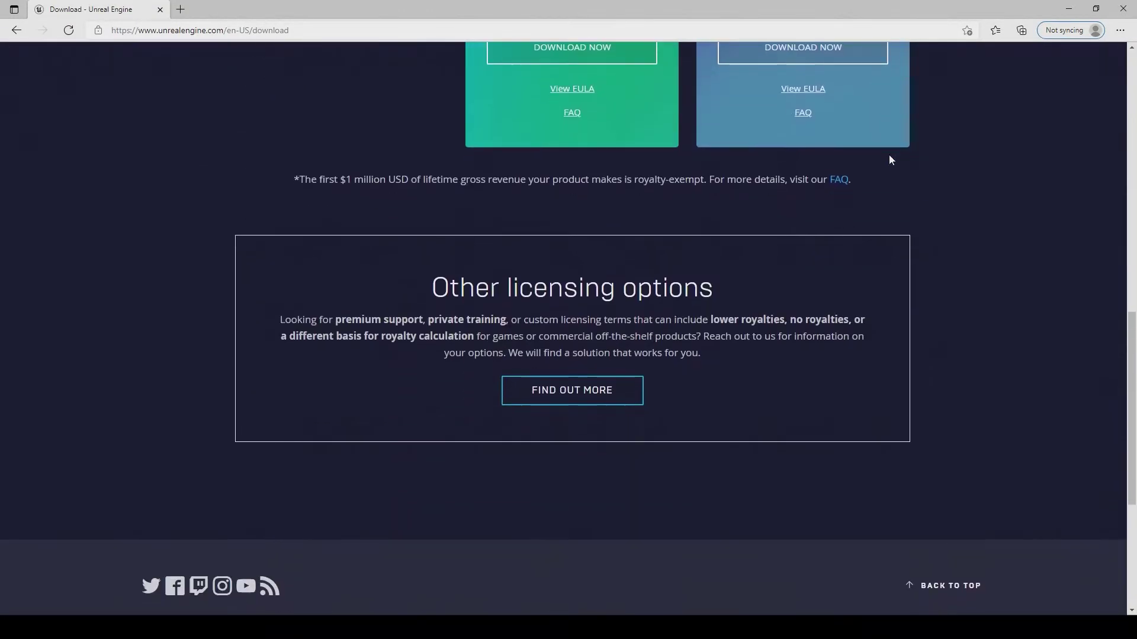
scroll(886, 155, "up", 8)
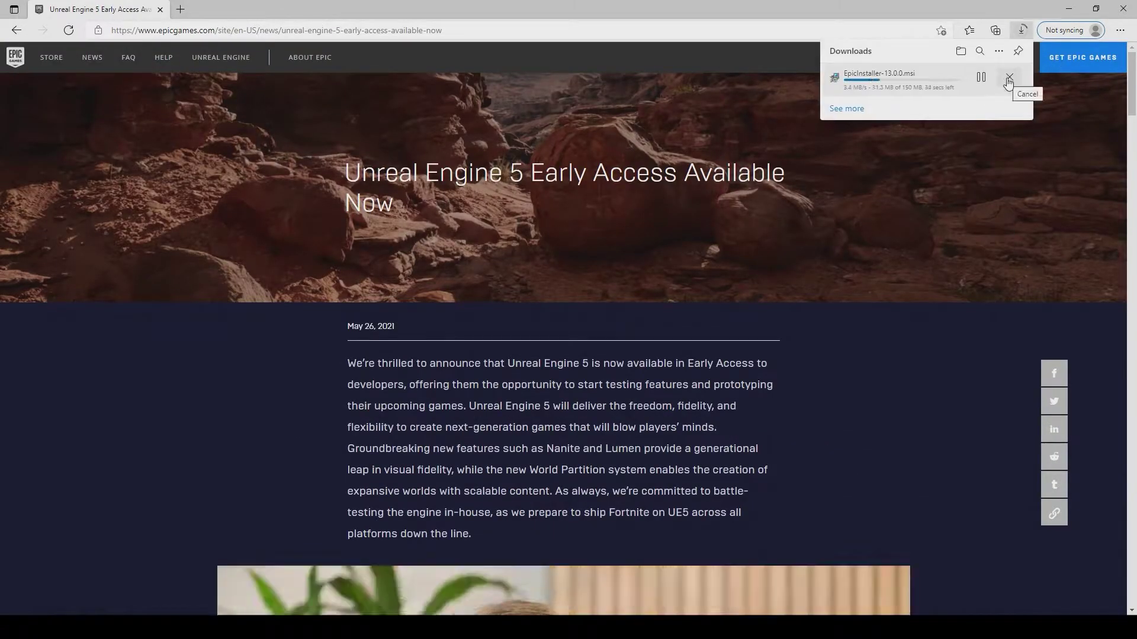
- Let the Epic Games Launcher setup install and download its 399.1 MB update while scrolling the page
scroll(863, 159, "down", 15)
scroll(776, 142, "up", 14)
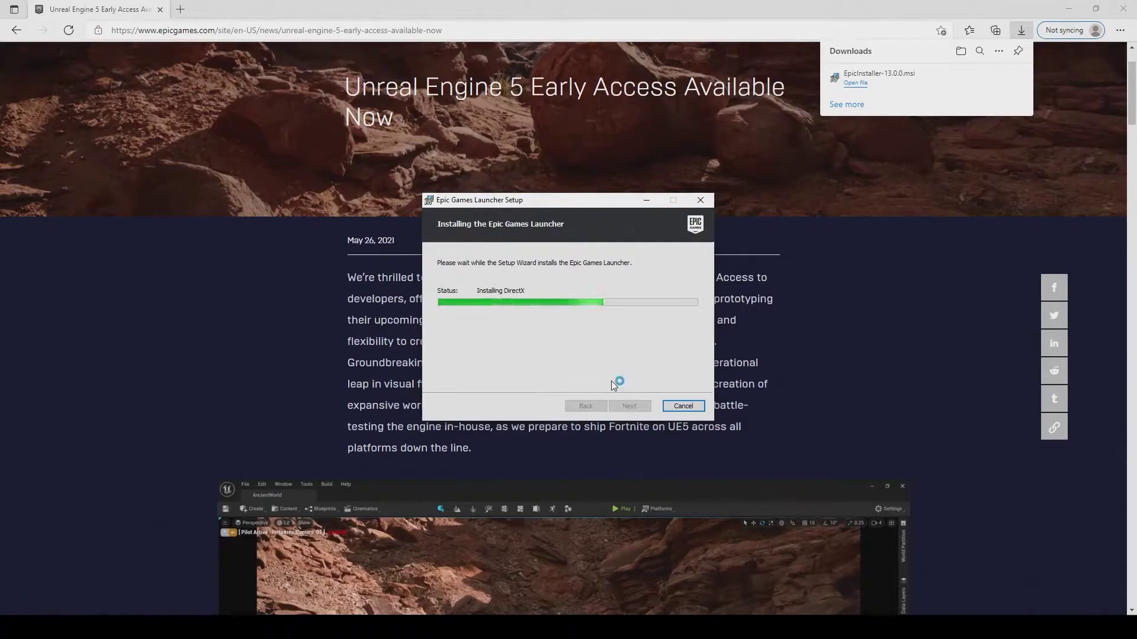
scroll(543, 205, "down", 3)
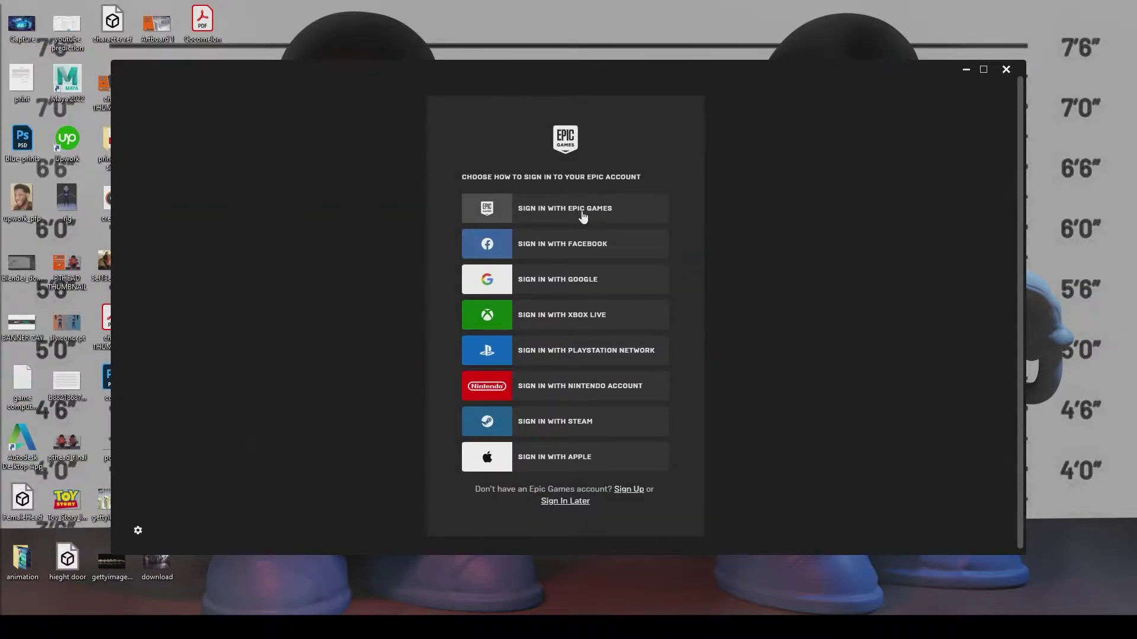
- Choose Sign in with Epic Games, paste the account e-mail, enter the password and submit
left_click(583, 215)
left_click(585, 235)
key("ctrl+v")
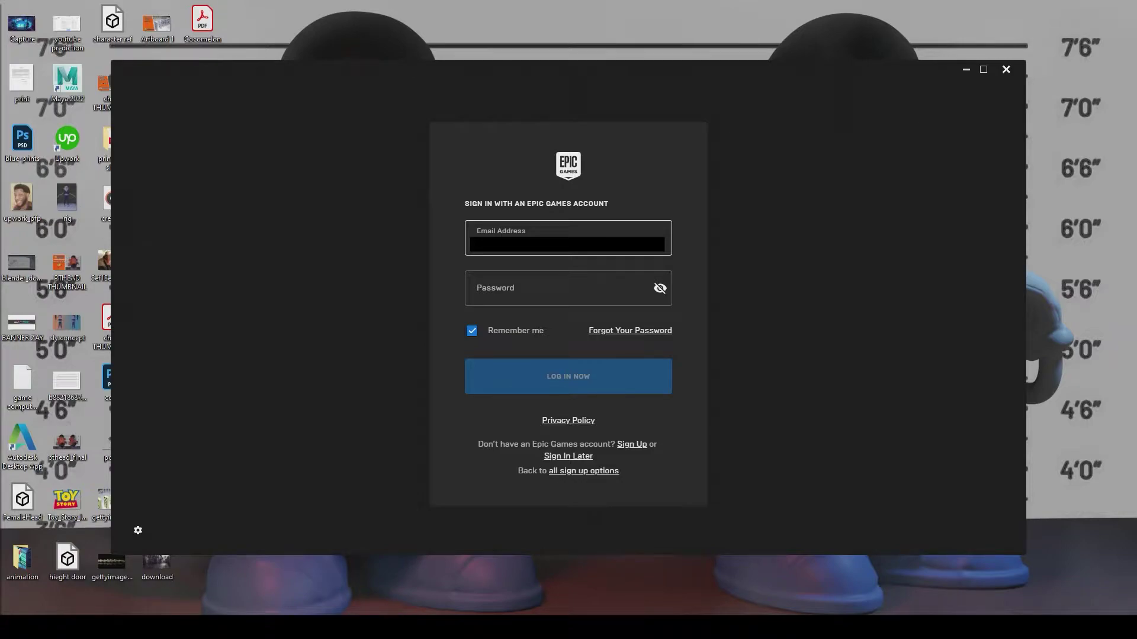
left_click(580, 285)
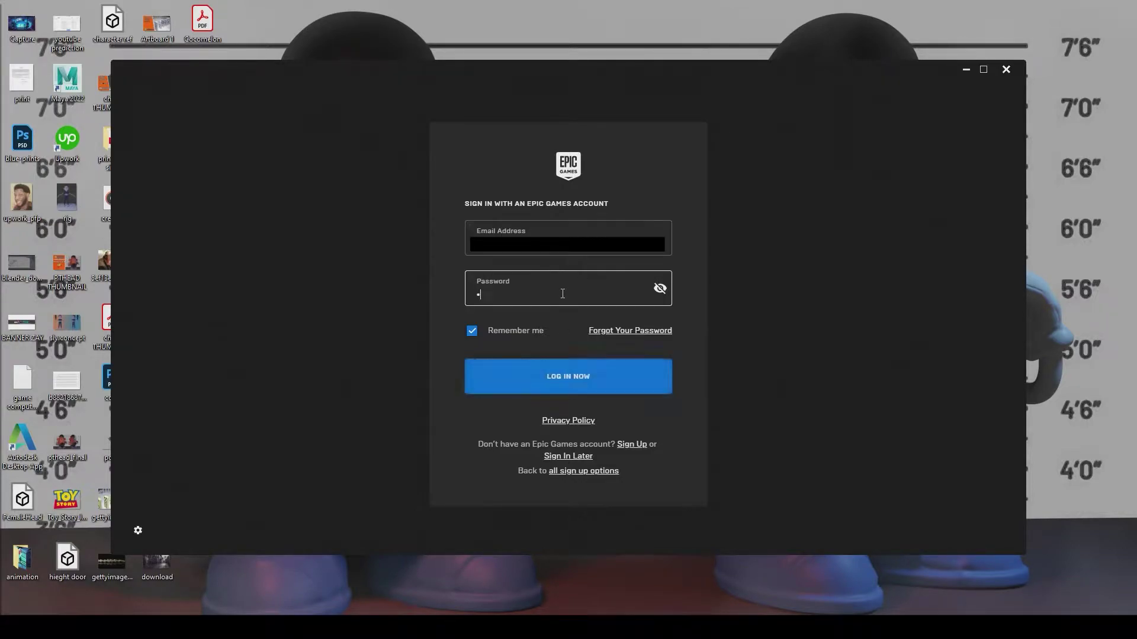
type("•••••••••")
key("Return")
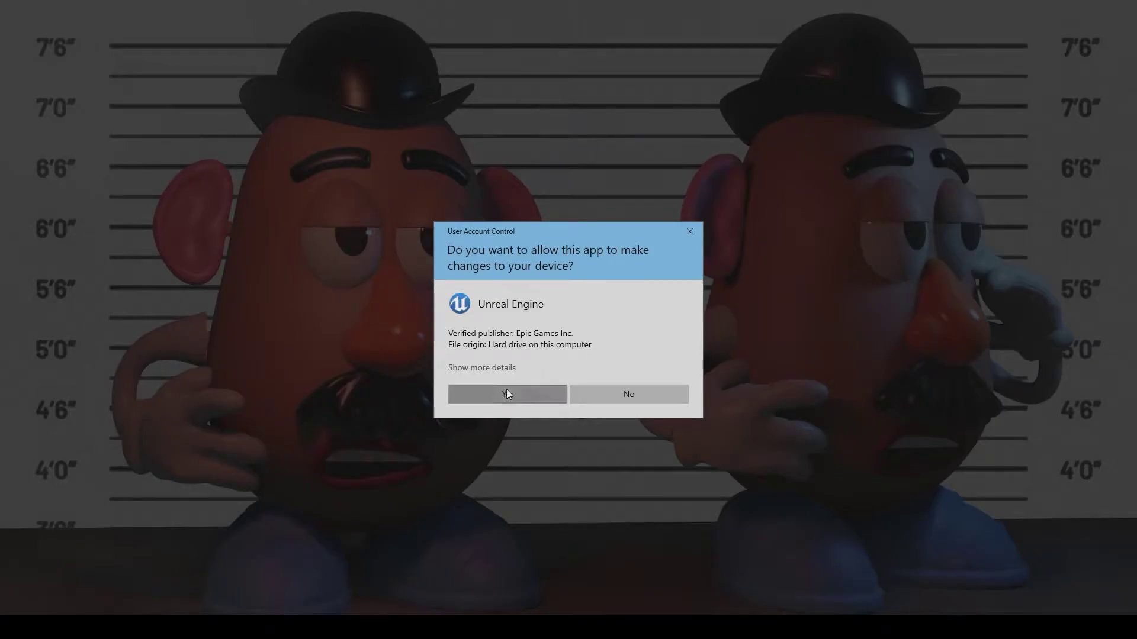
- Open the Unreal Engine 5 Early Access page and dismiss the four store sale notifications
left_click(506, 393)
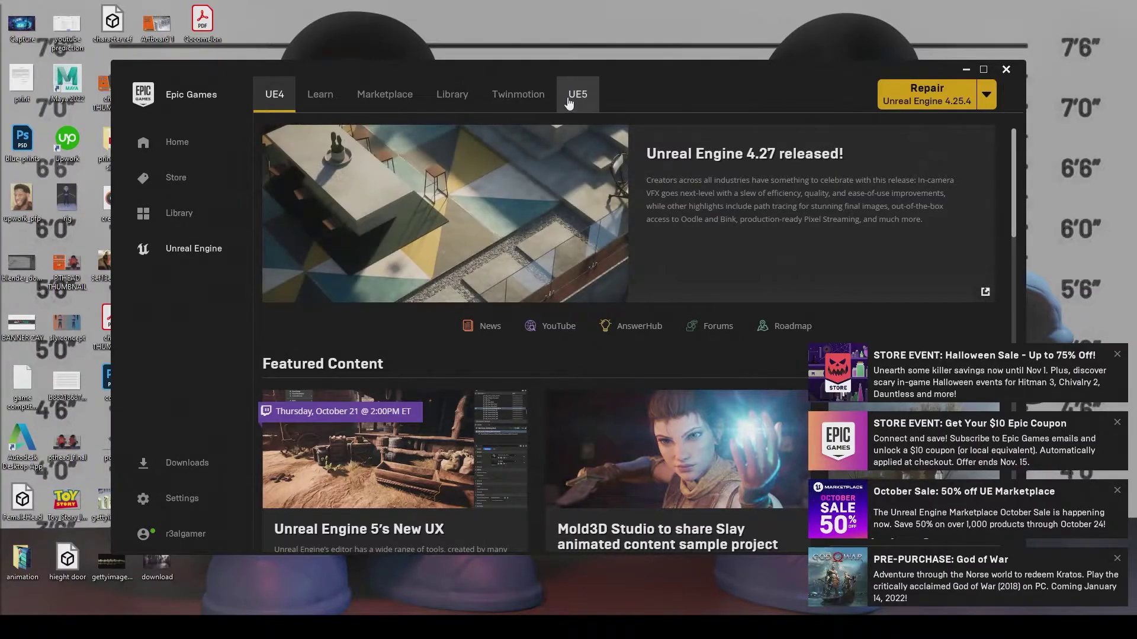
left_click(568, 102)
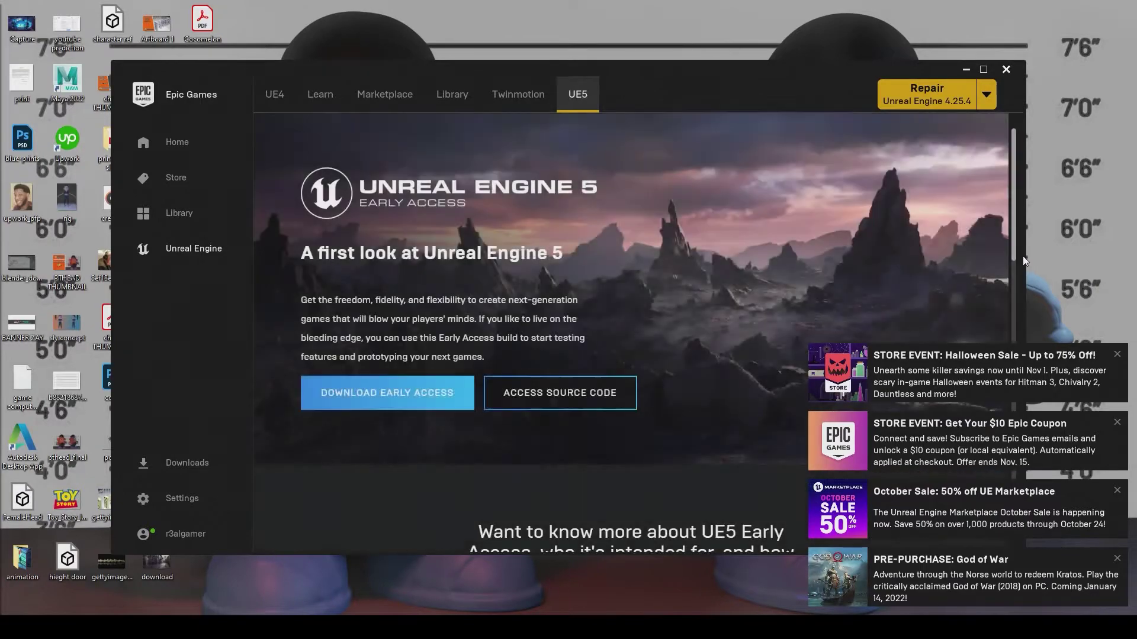
left_click(1117, 355)
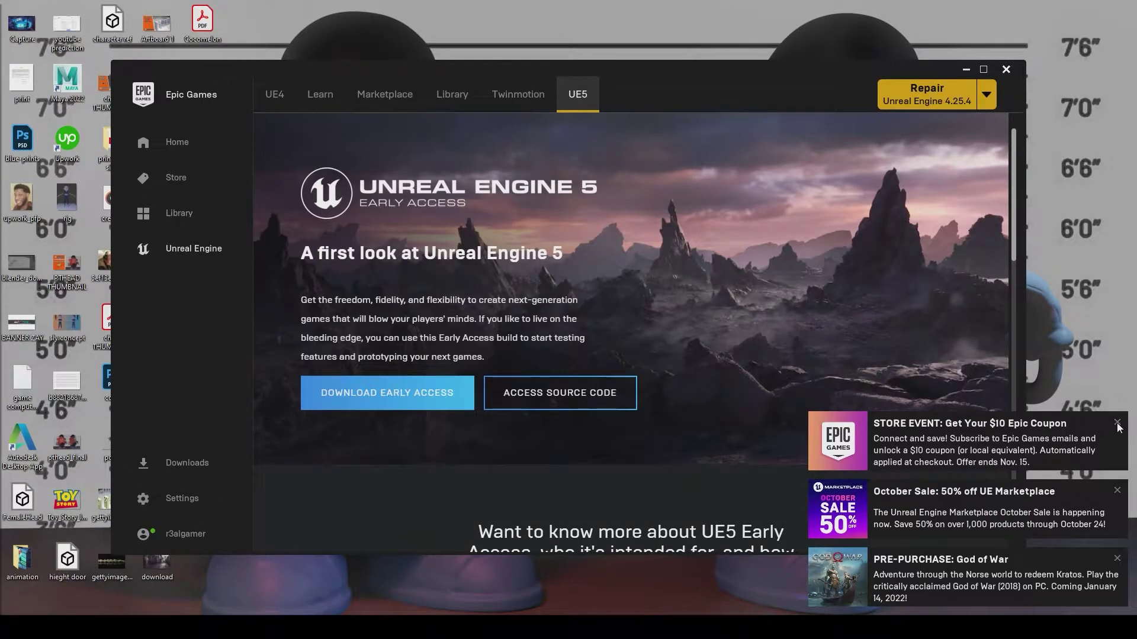
left_click(1117, 423)
left_click(1117, 491)
left_click(1117, 559)
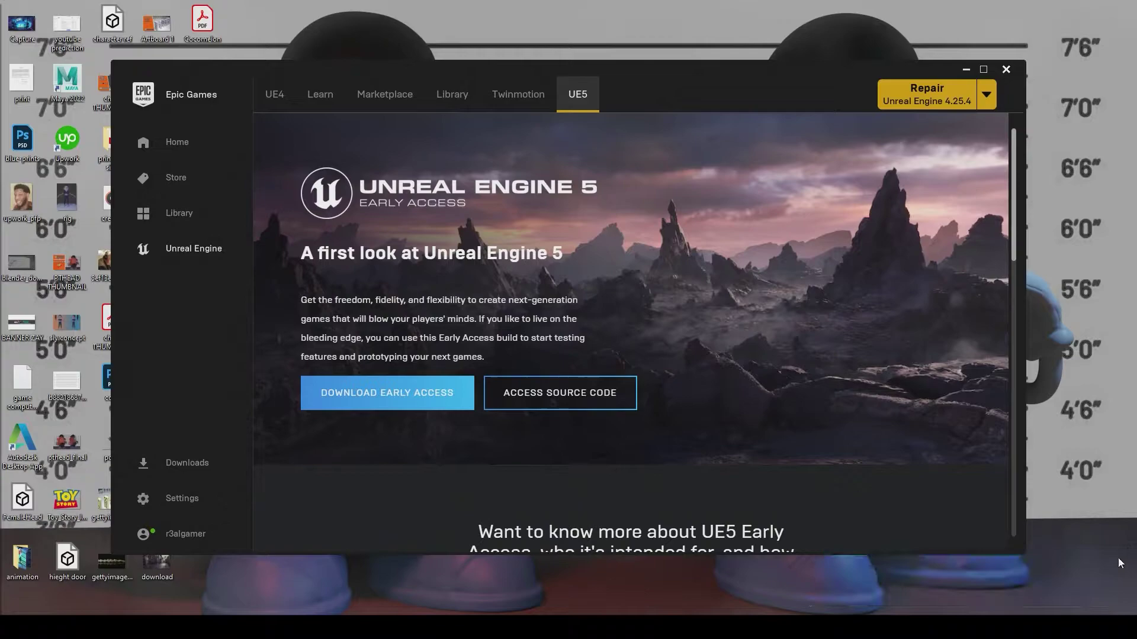
- Start getting UE5 Early Access and list the installable versions on the Library engine card
left_click(418, 393)
scroll(513, 290, "down", 3)
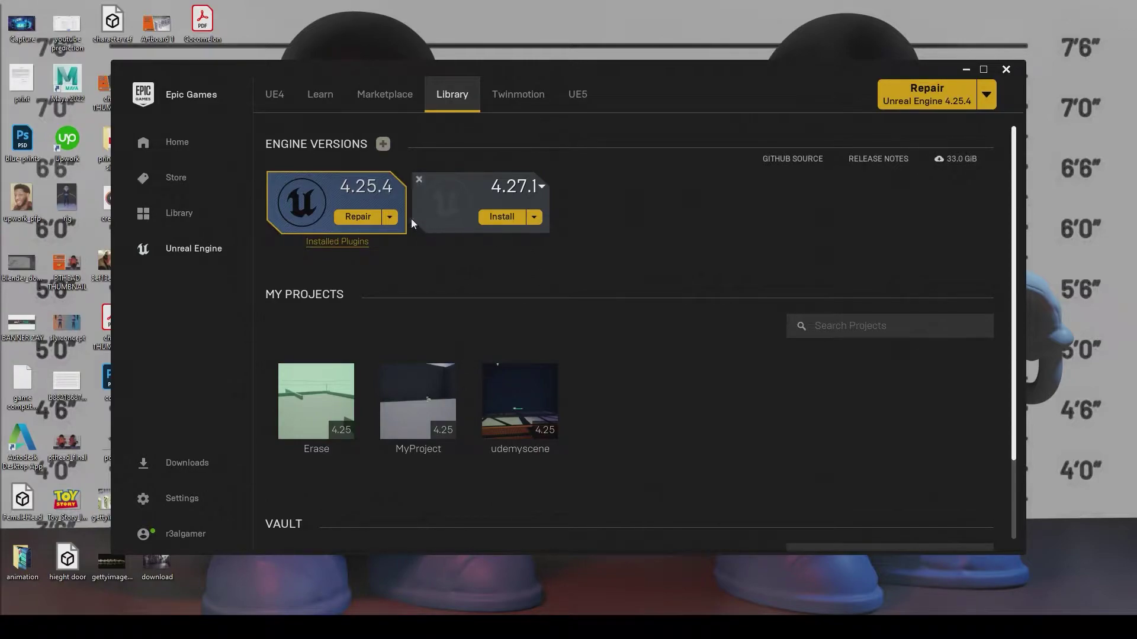
left_click(540, 188)
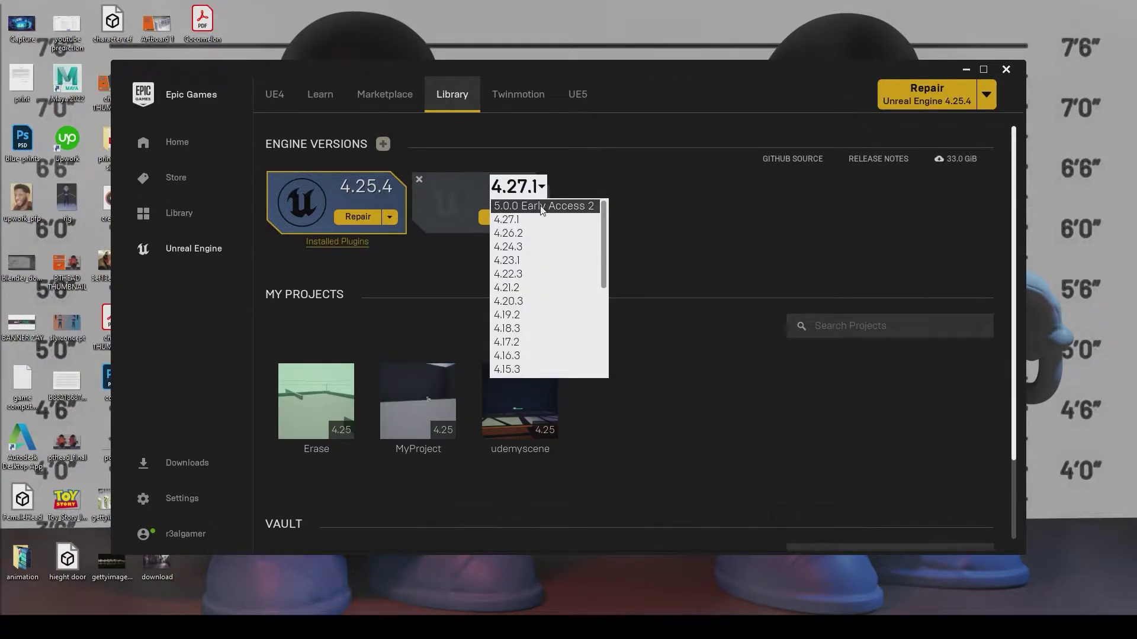
- Install 5.0.0 Early Access 2 into D:\Program Files\Epic Games after accepting the EULA
left_click(542, 206)
left_click(499, 218)
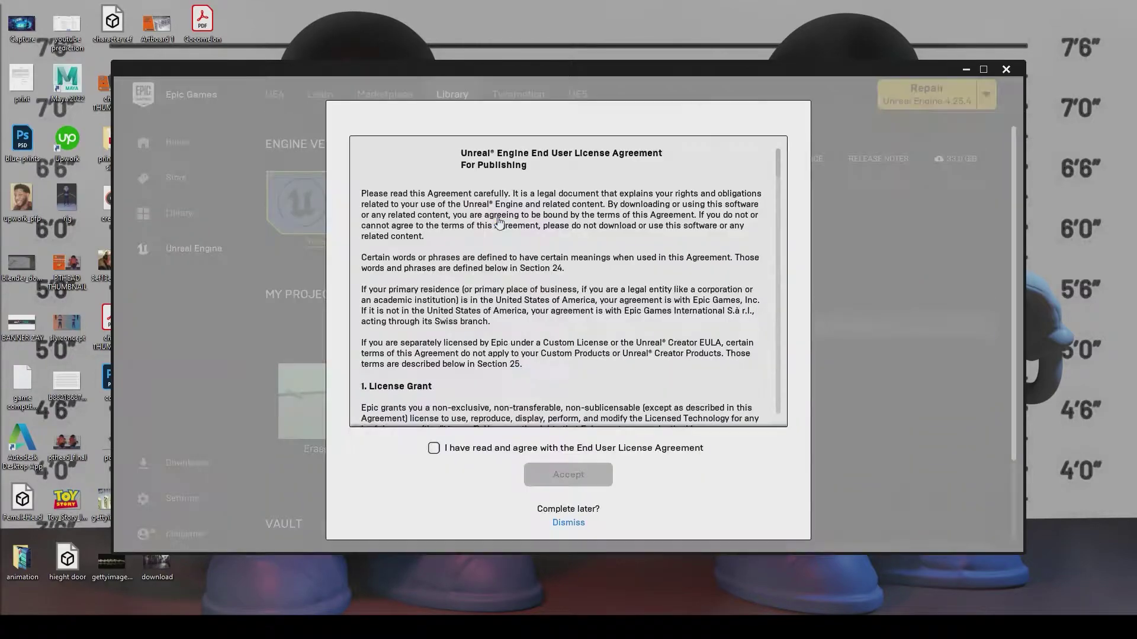
left_click(434, 448)
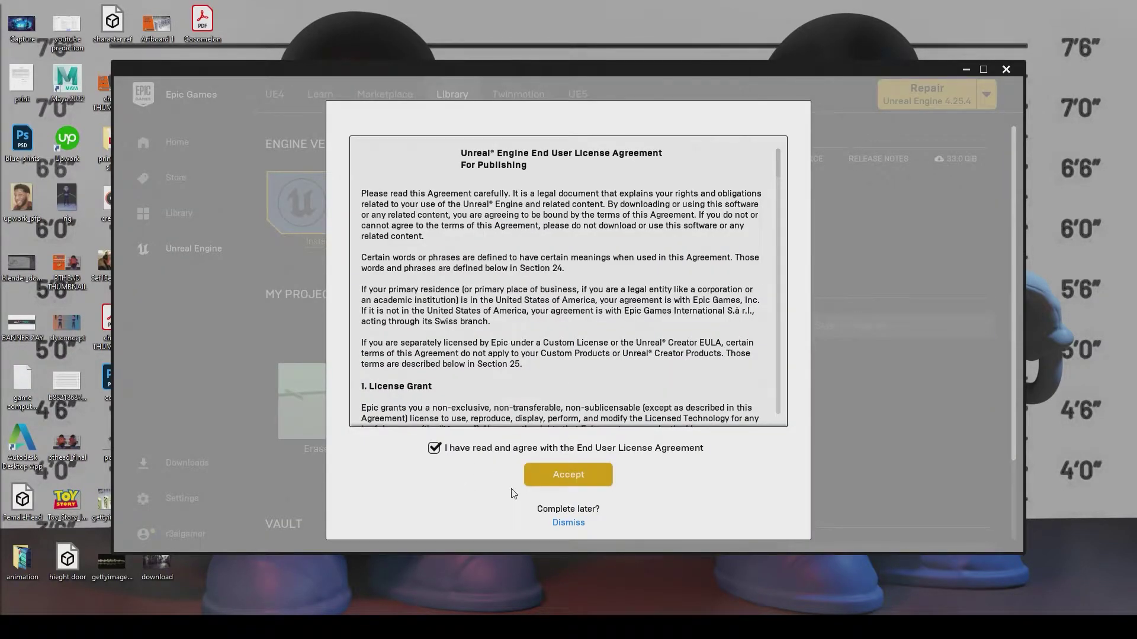
left_click(552, 480)
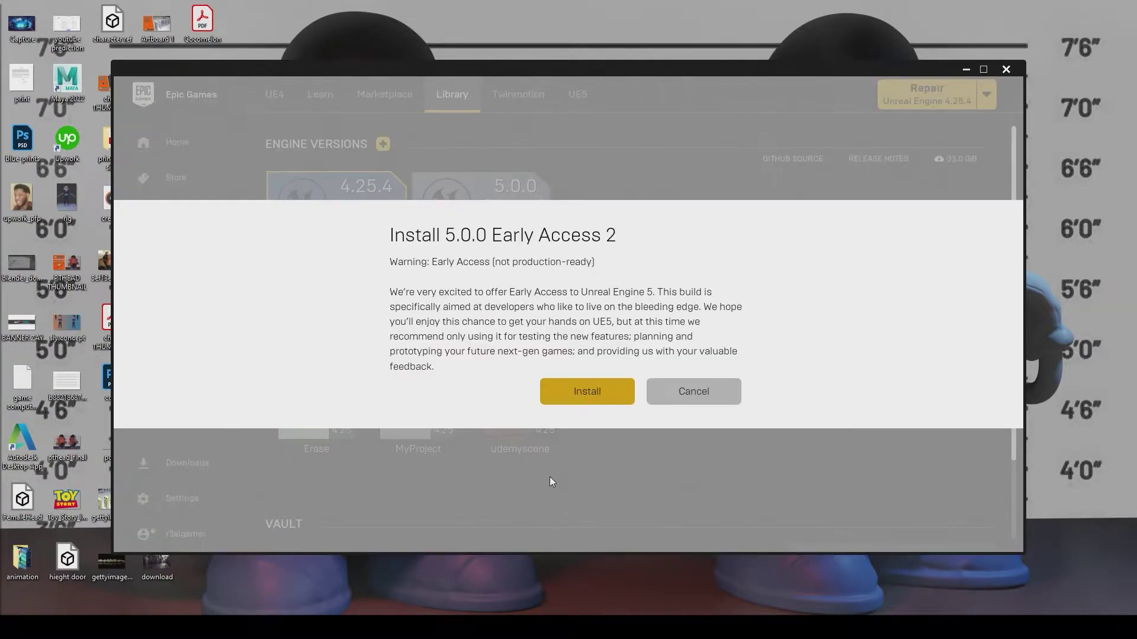
left_click(588, 392)
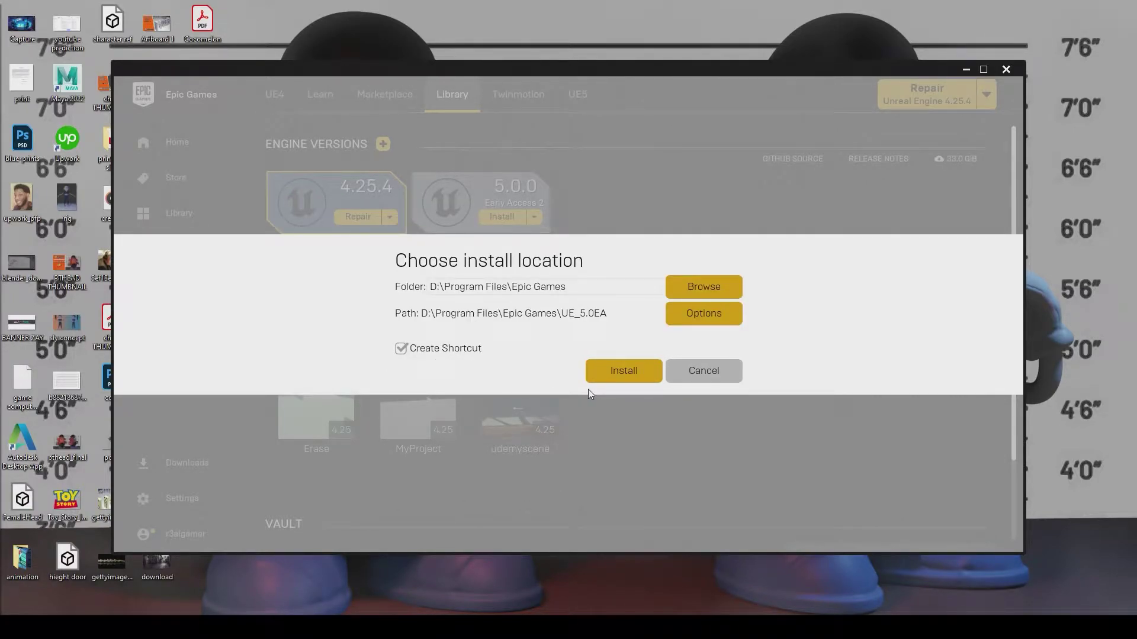
left_click(617, 368)
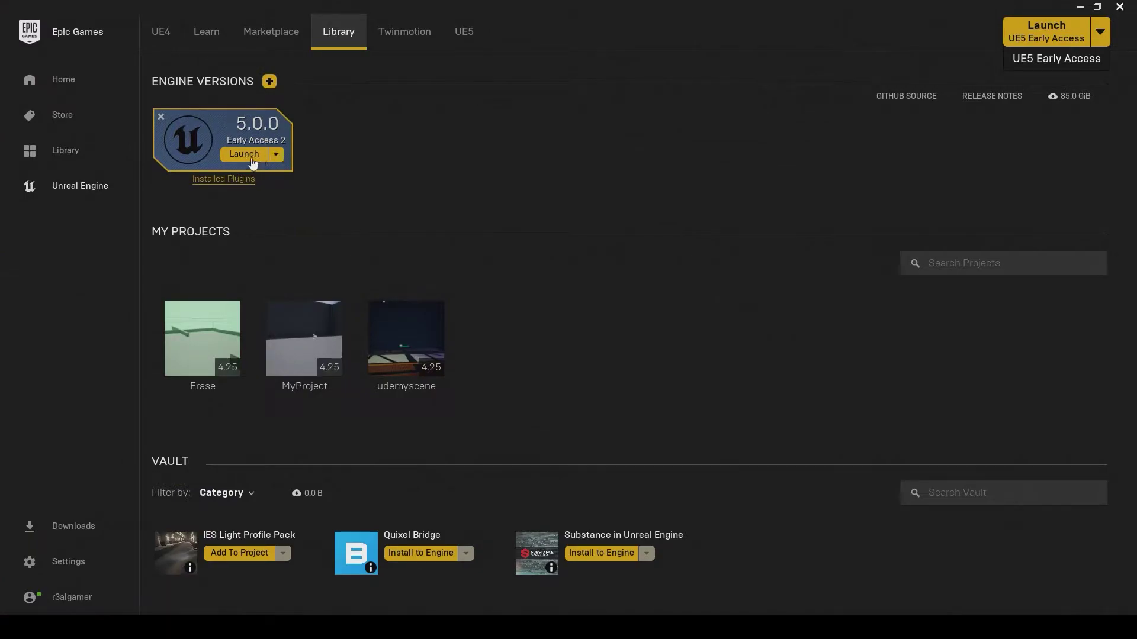
- Launch Unreal Engine 5.0.0 Early Access 2 and allow the Unreal Editor through the firewall
left_click(249, 158)
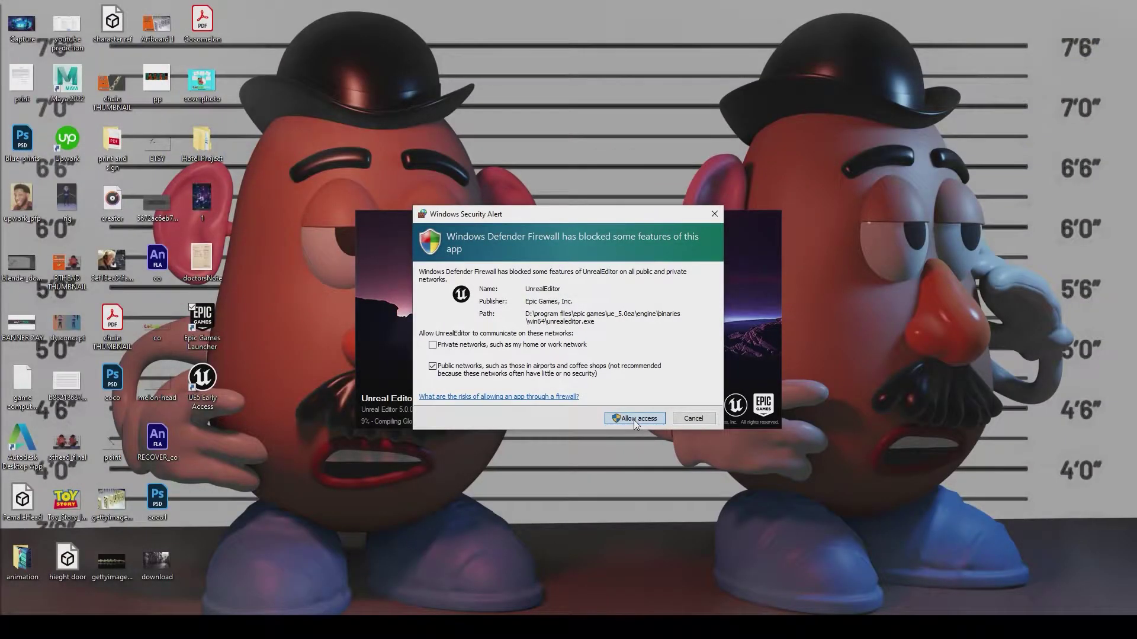
left_click(634, 418)
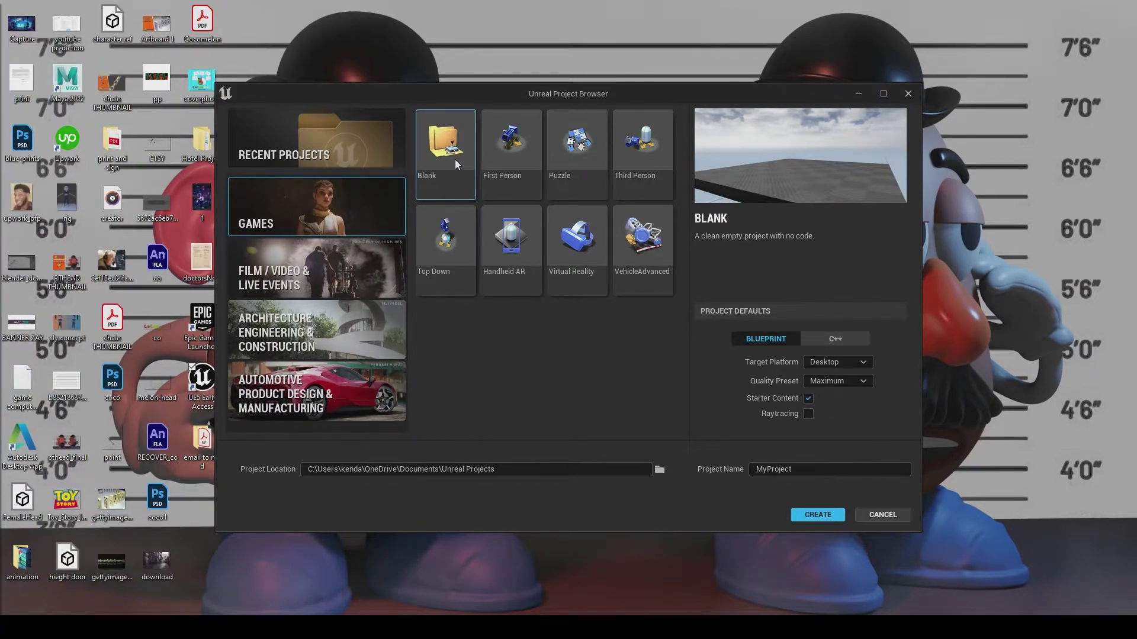
- Preview the First Person, Puzzle, Third Person, Top Down, Handheld AR and Virtual Reality templates
left_click(499, 185)
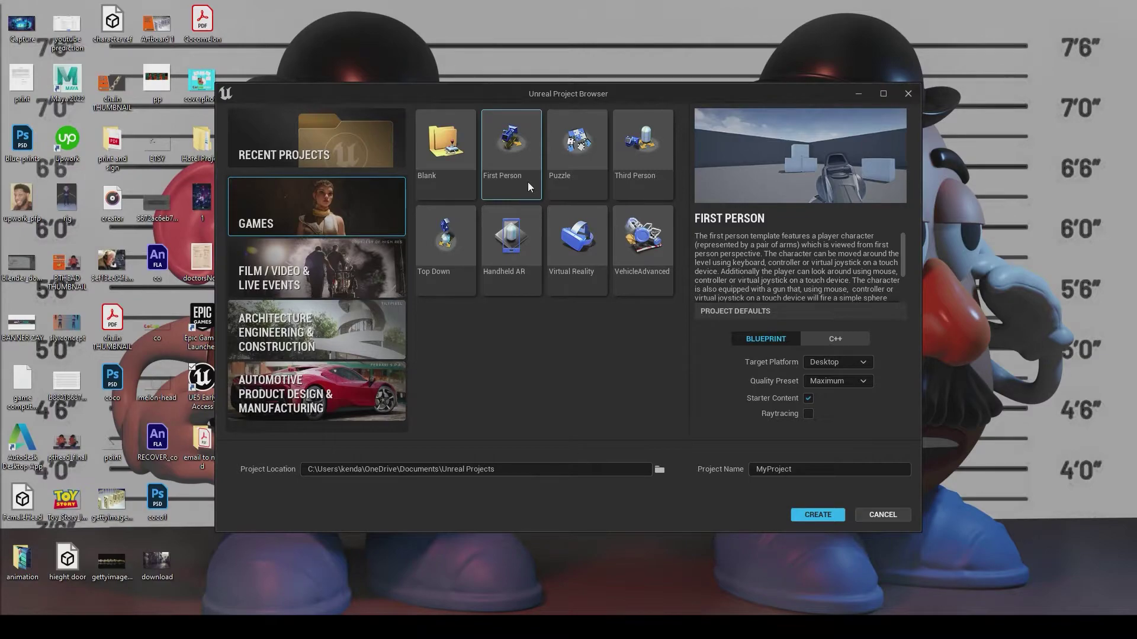
left_click(567, 181)
left_click(630, 175)
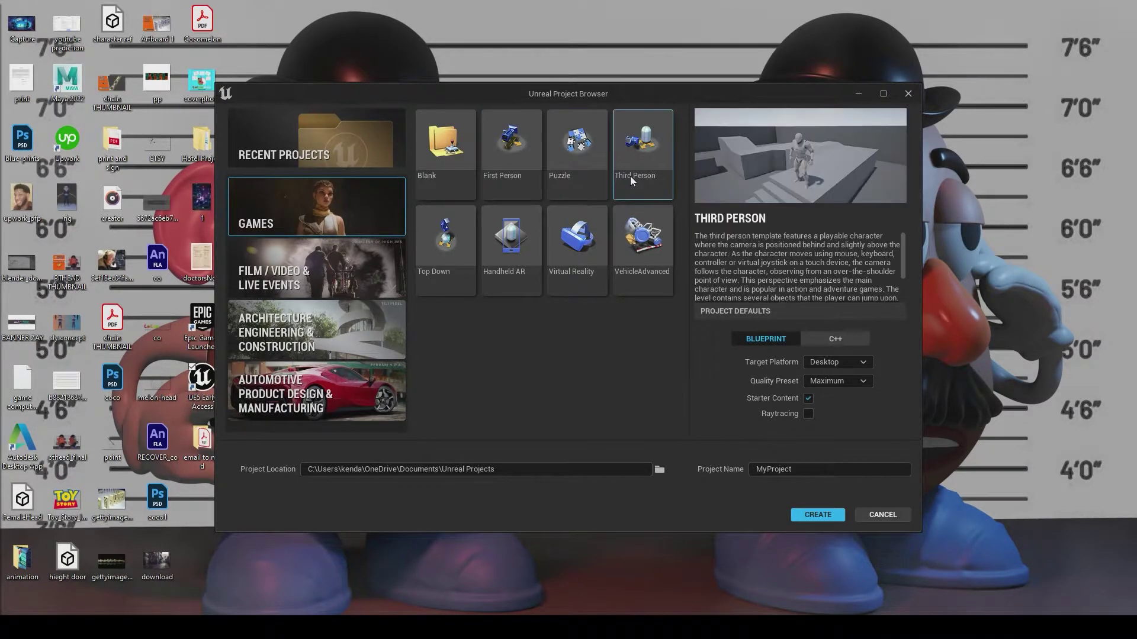
left_click(443, 241)
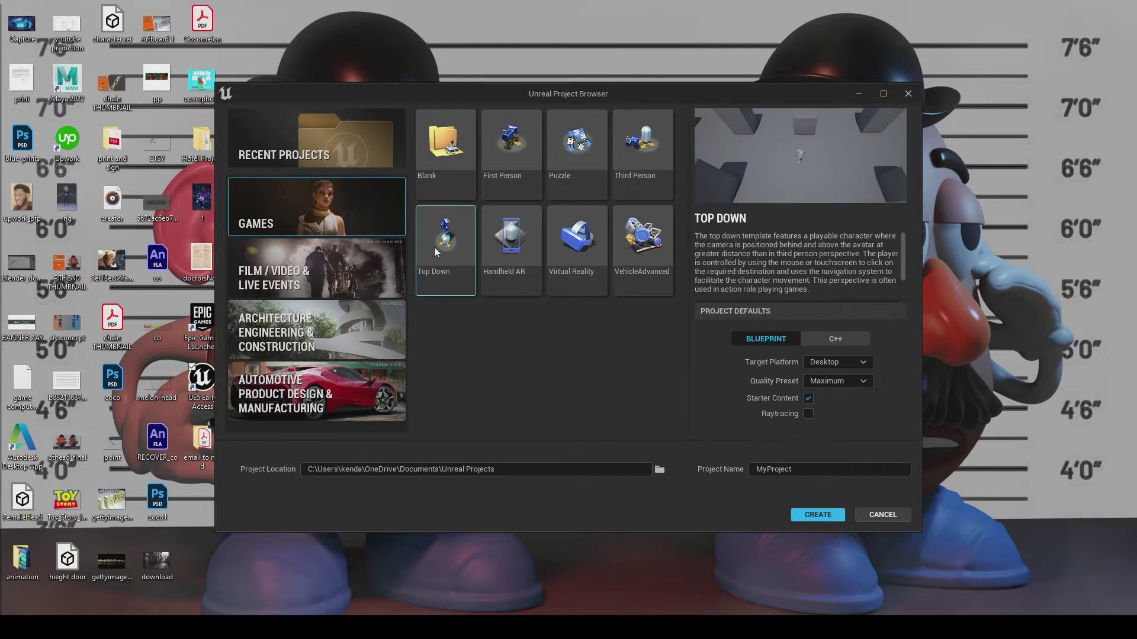
left_click(517, 254)
left_click(574, 254)
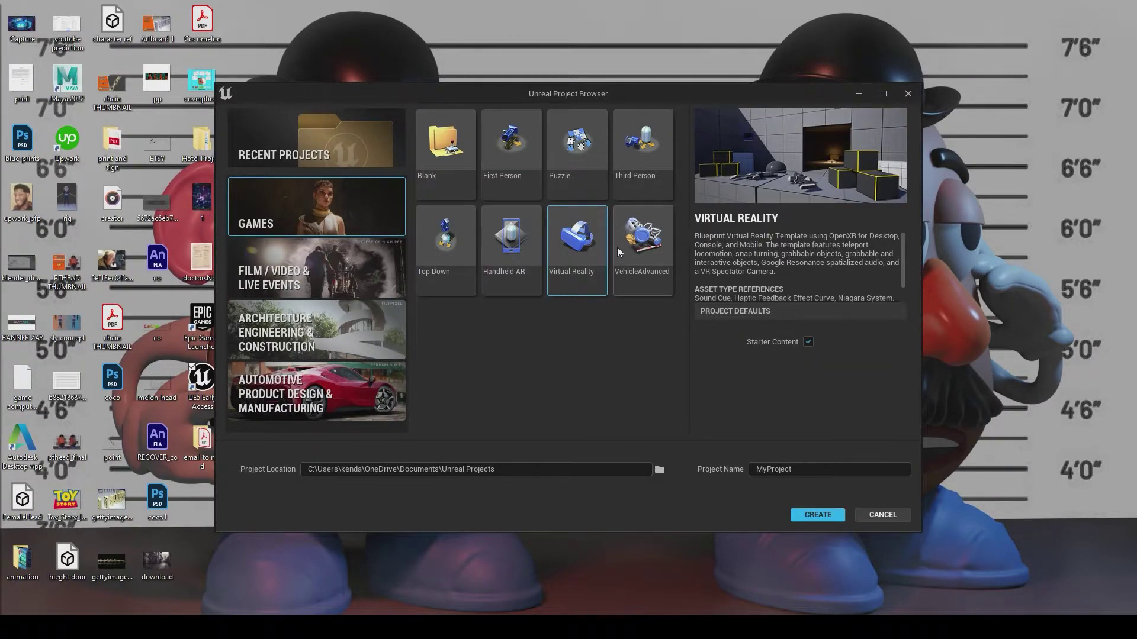
- Select the First Person template and keep Desktop as the target platform
left_click(517, 185)
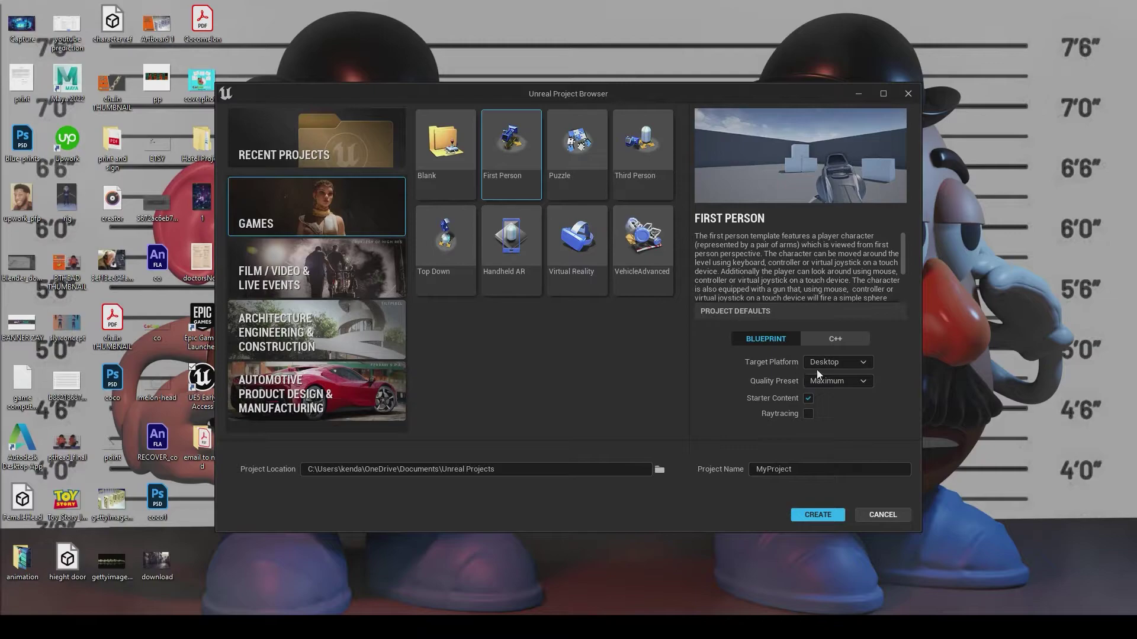
left_click(847, 363)
left_click(849, 364)
- Browse the project location to the D:\Hotel Project folder
left_click(660, 471)
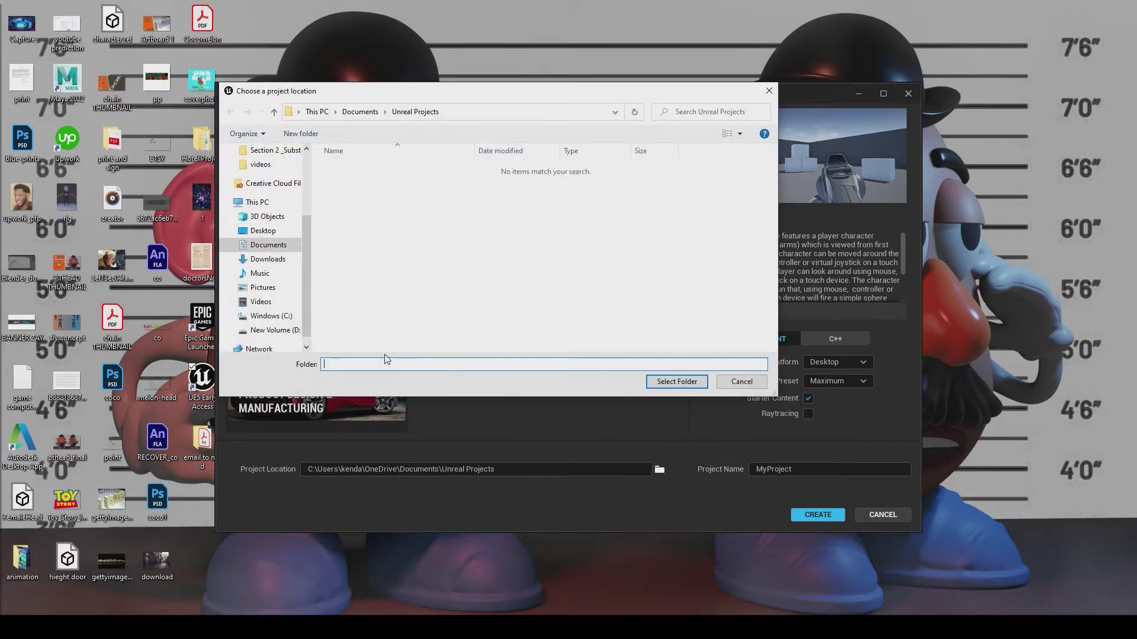
left_click(274, 329)
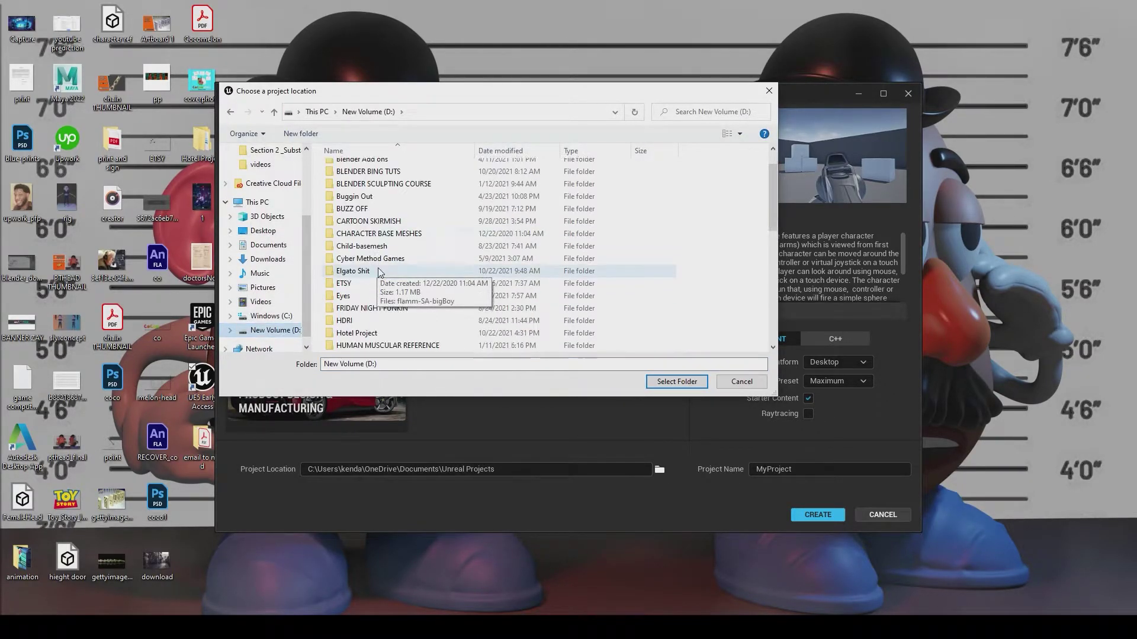
scroll(376, 273, "down", 2)
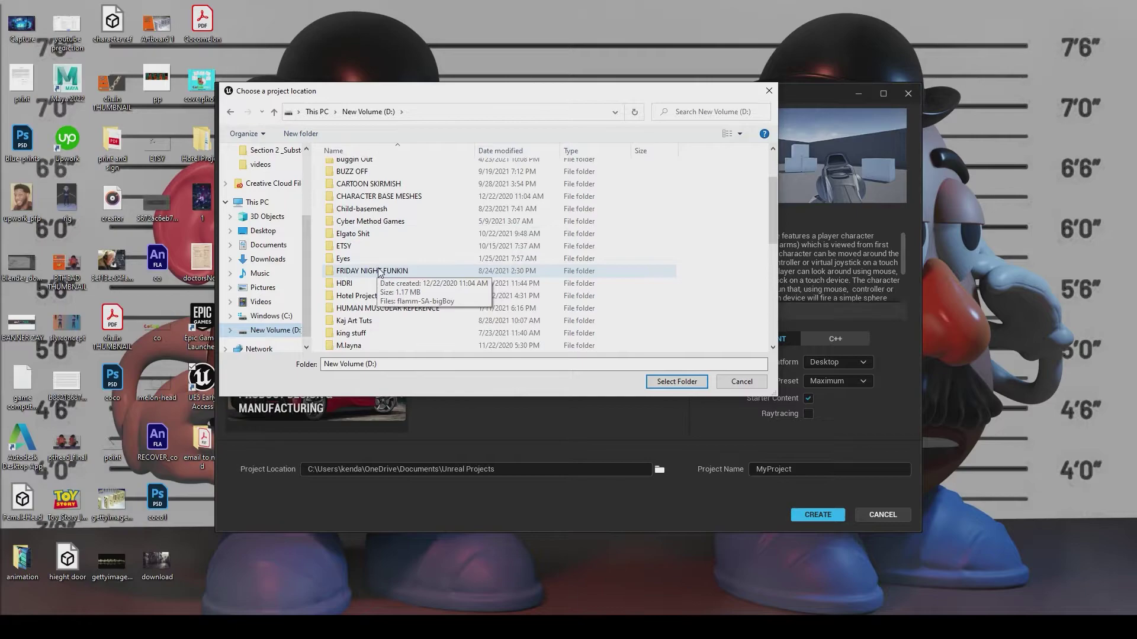
double_click(359, 296)
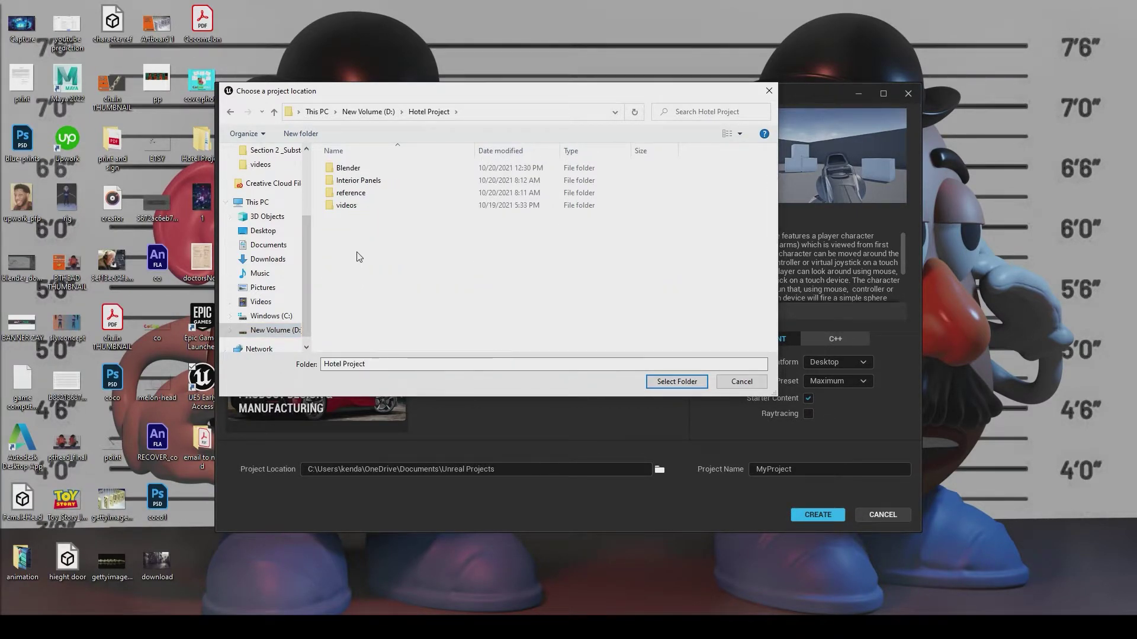
- Create a new folder named UE5 Project Stuff and select it as the project location
right_click(347, 243)
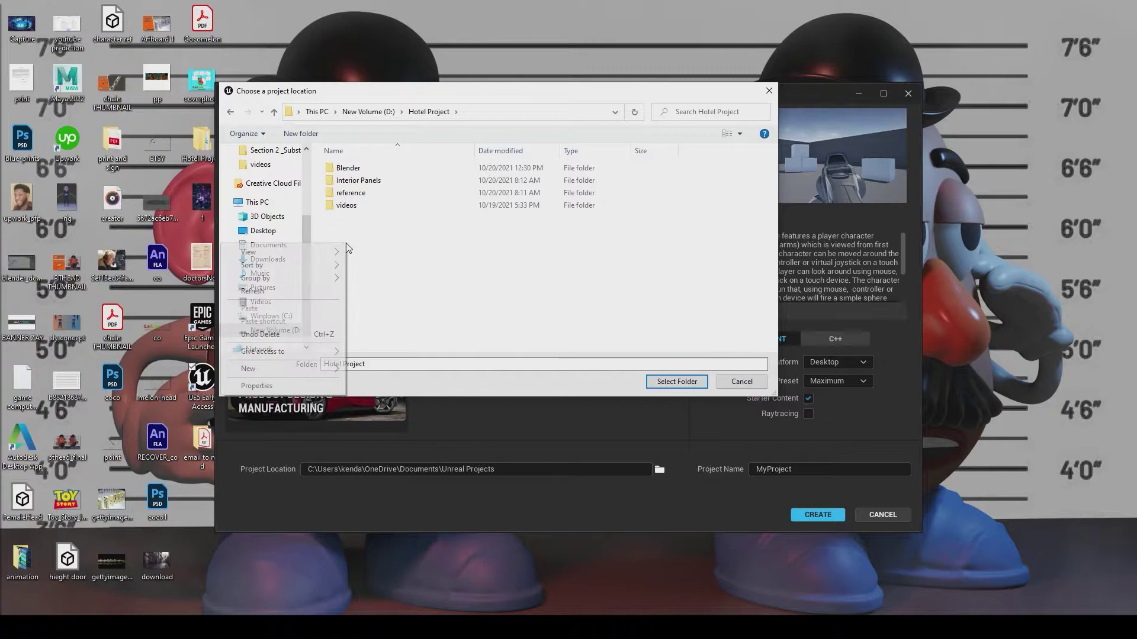
mouse_move(289, 370)
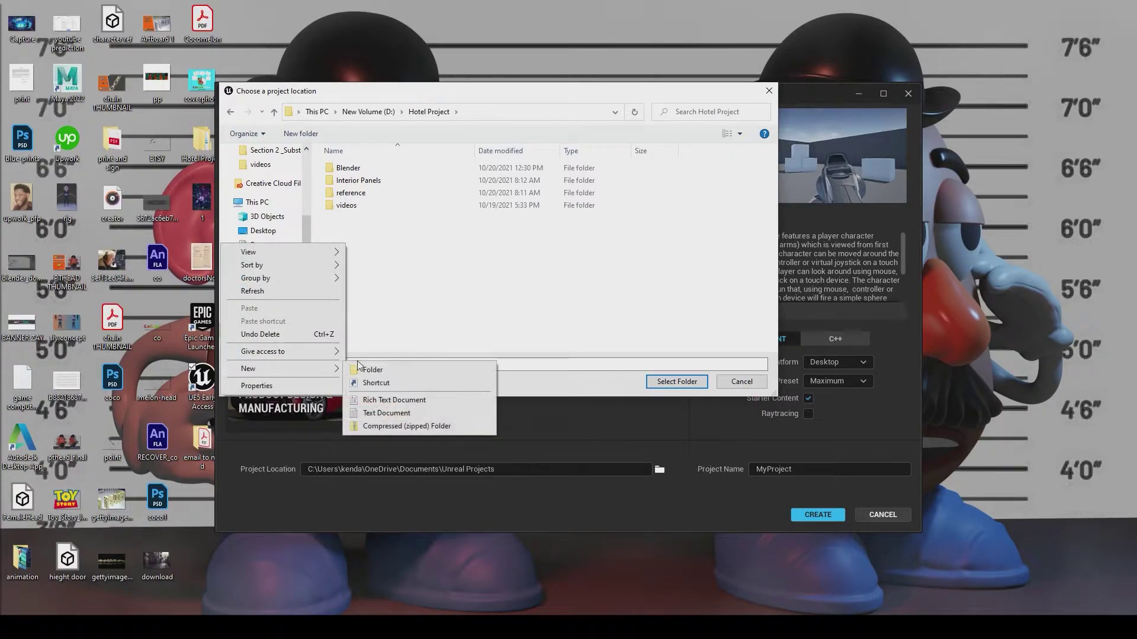
left_click(381, 368)
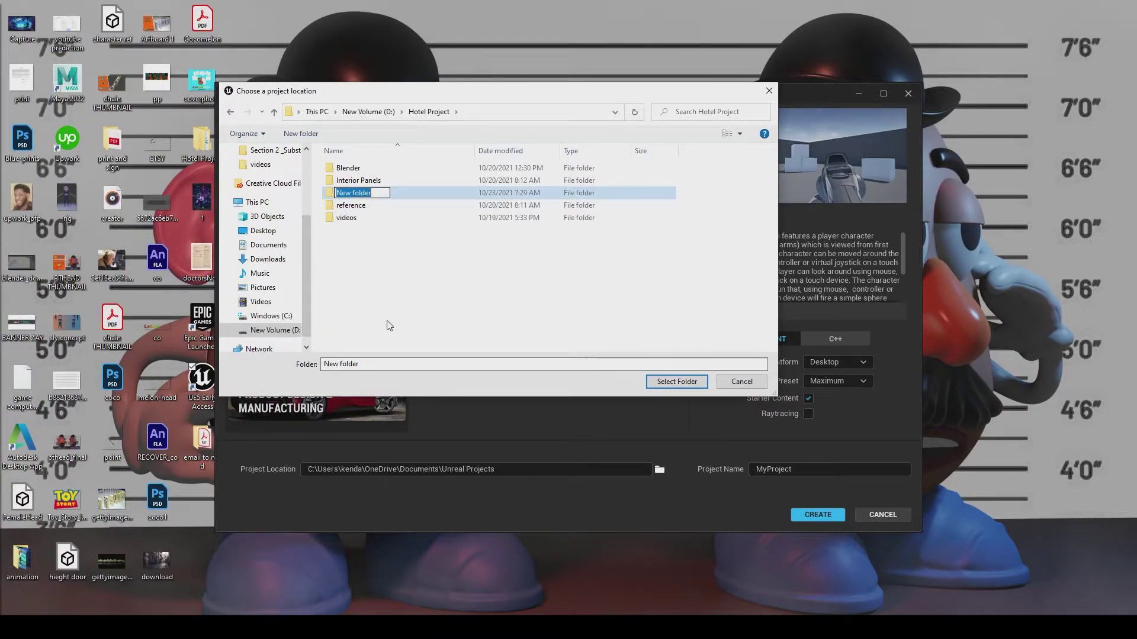
type("UE5")
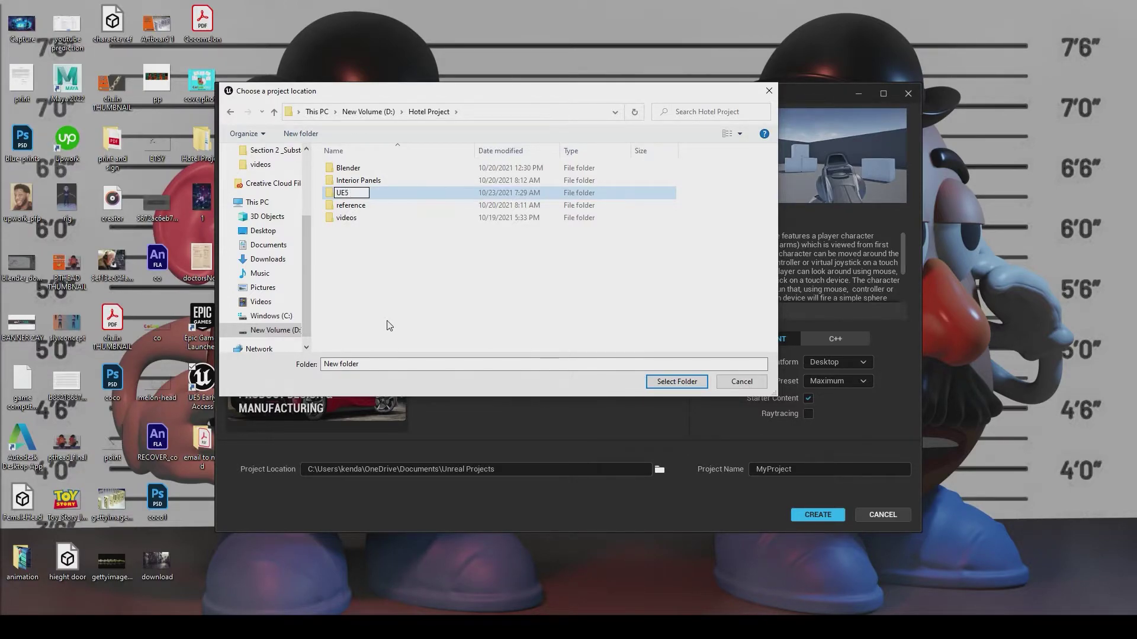
type(" Project")
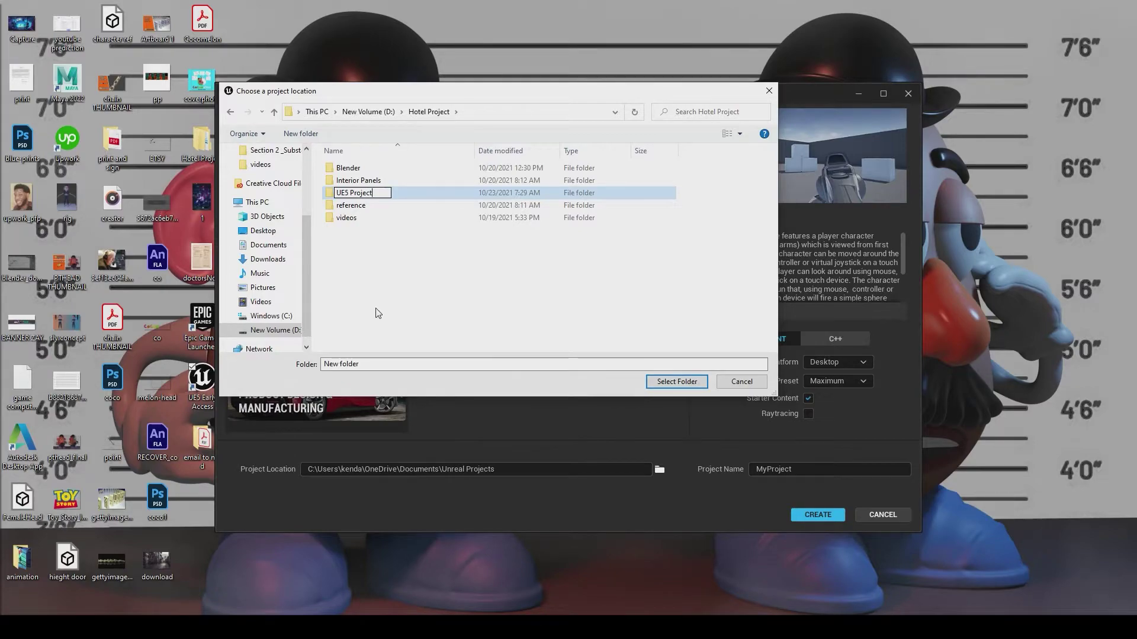
type(" Stuff")
key("Return")
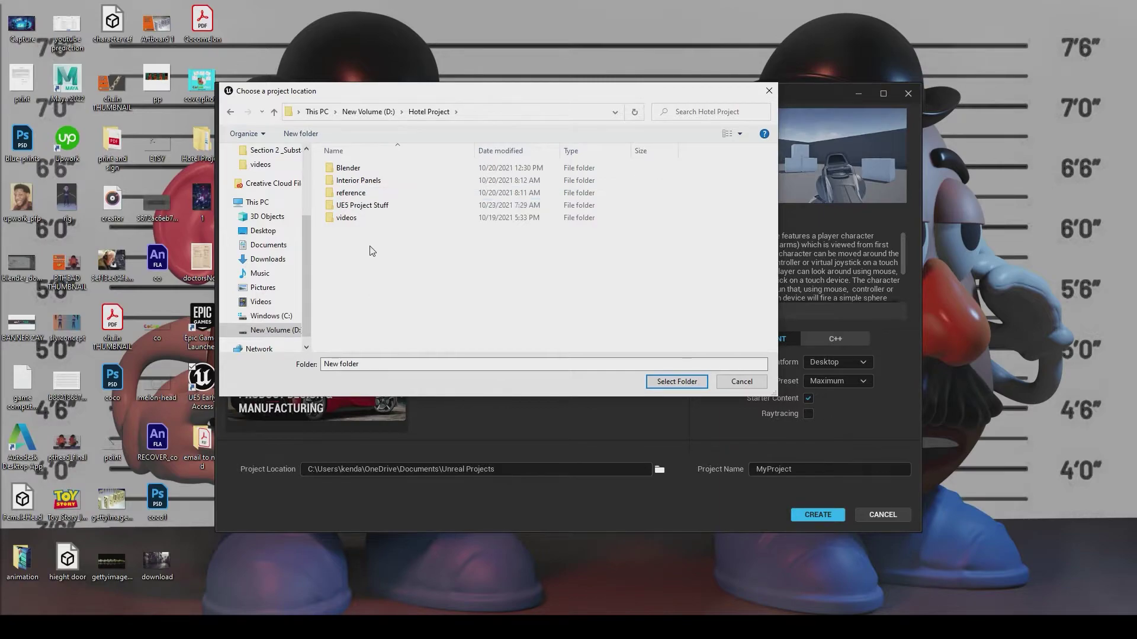
left_click(375, 208)
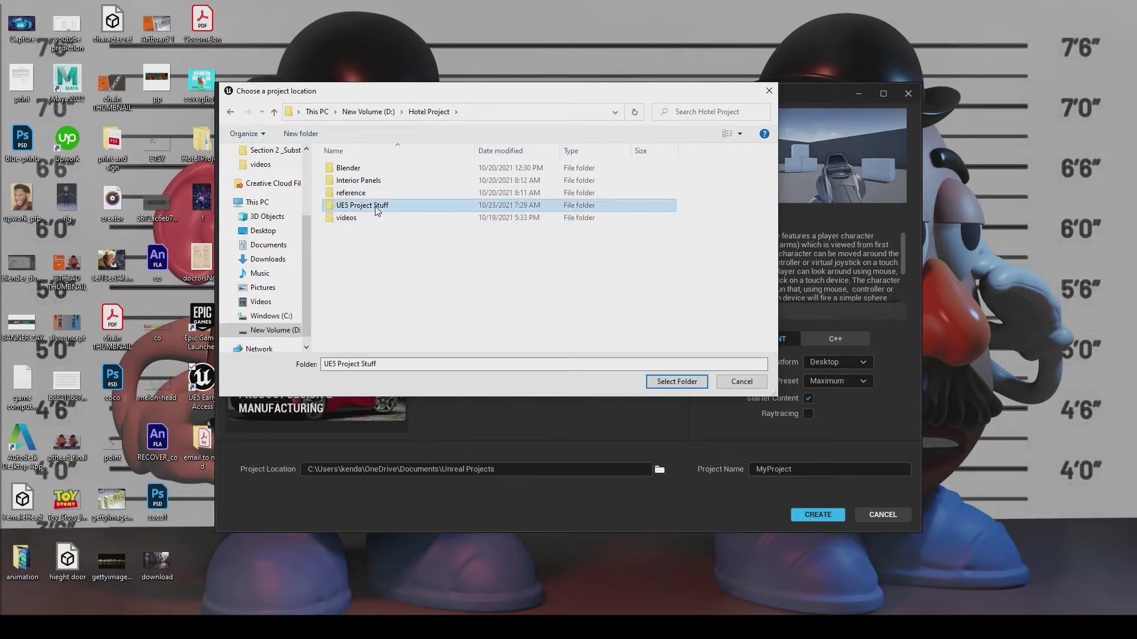
left_click(676, 382)
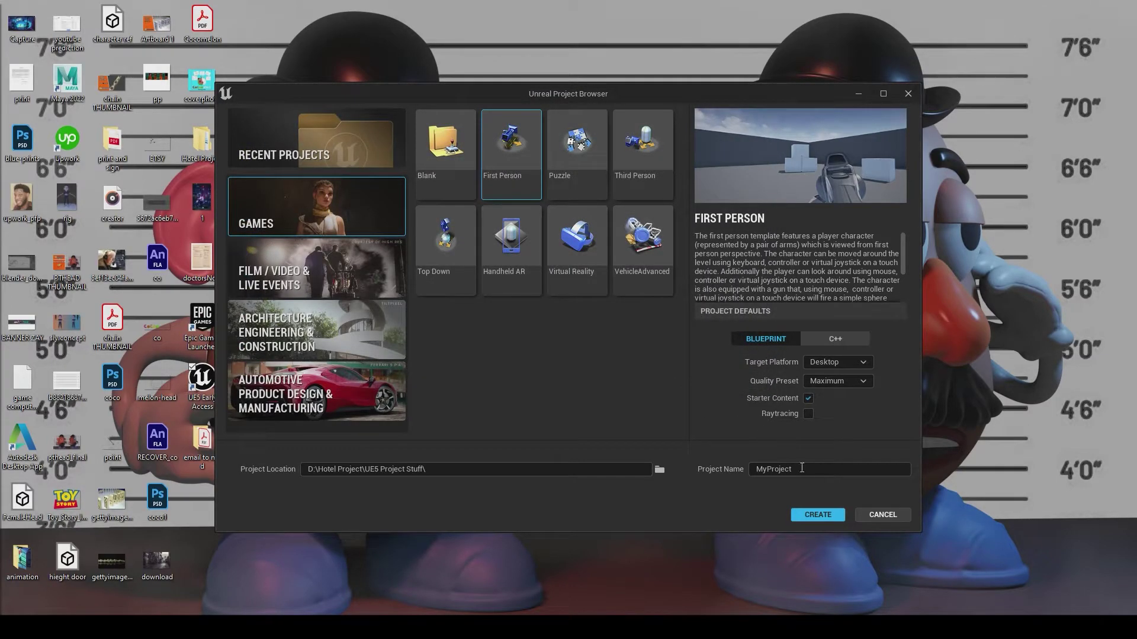
- Replace MyProject with Hotel_Game_Env, swapping spaces for underscores, and create the project
left_click_drag(793, 469, 749, 474)
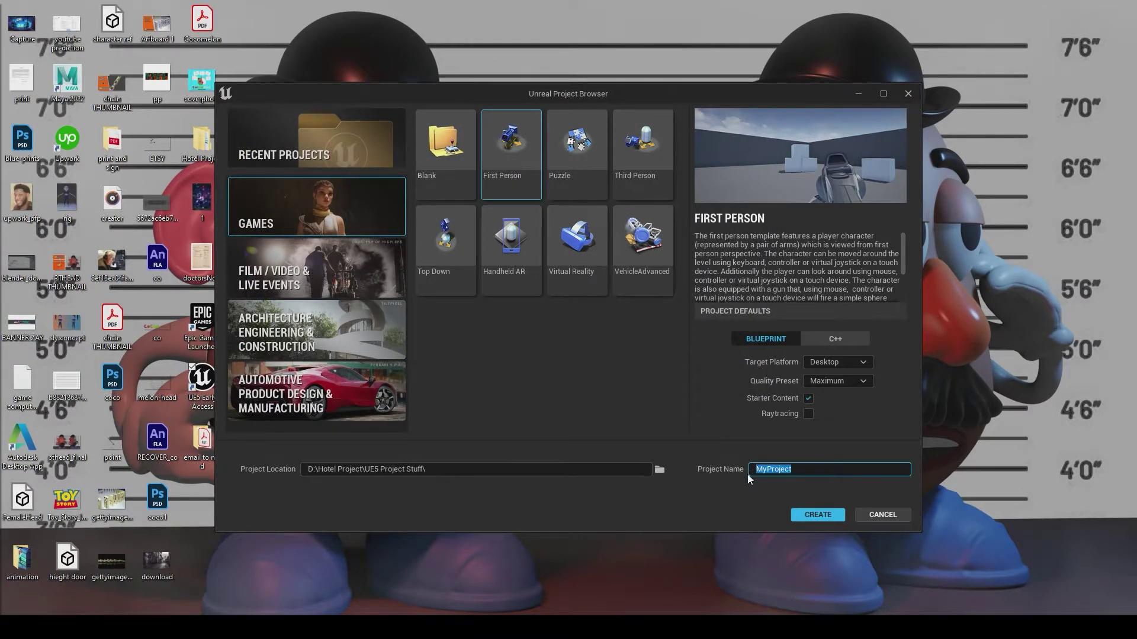
type("Hotel Ga")
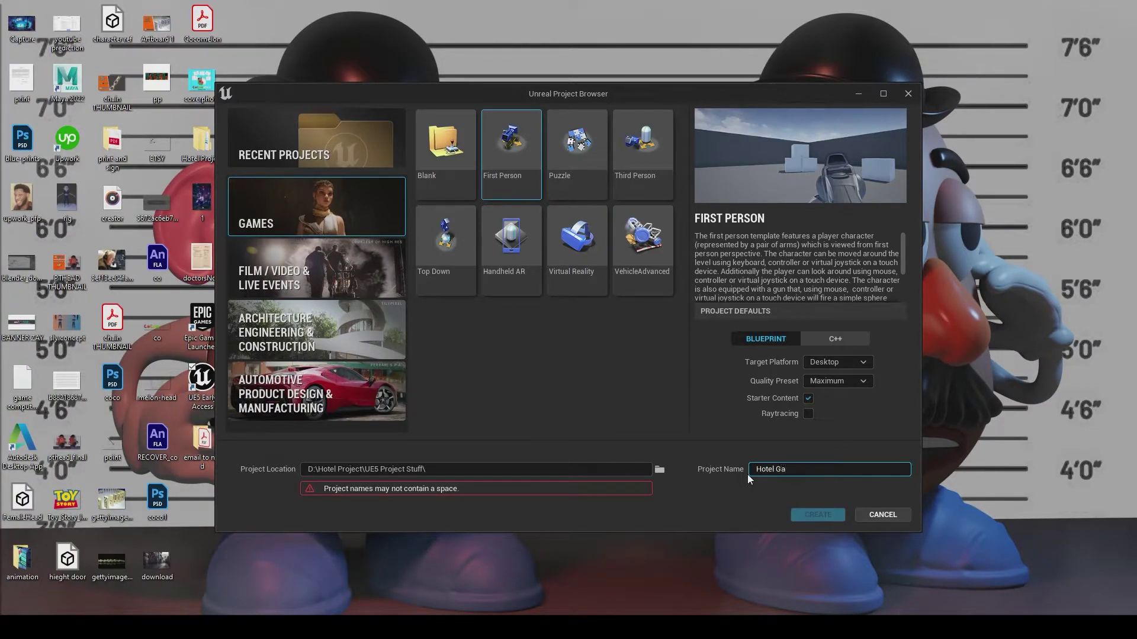
type("me Env")
left_click(798, 469)
key("BackSpace")
type("_")
left_click(776, 469)
key("BackSpace")
type("_Game_Env")
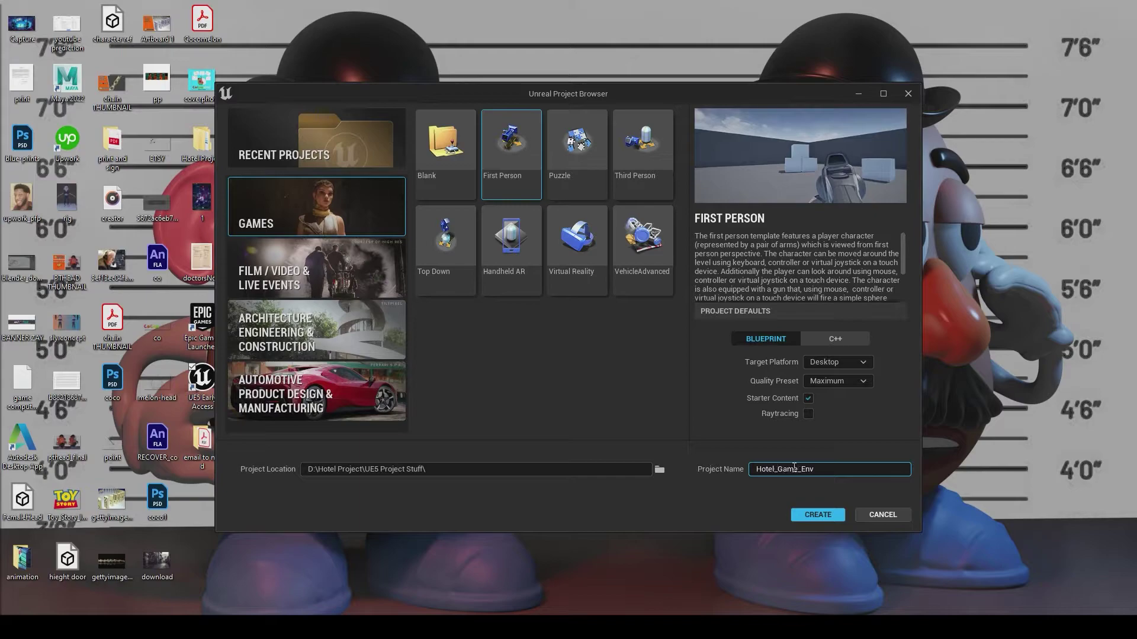
left_click(815, 515)
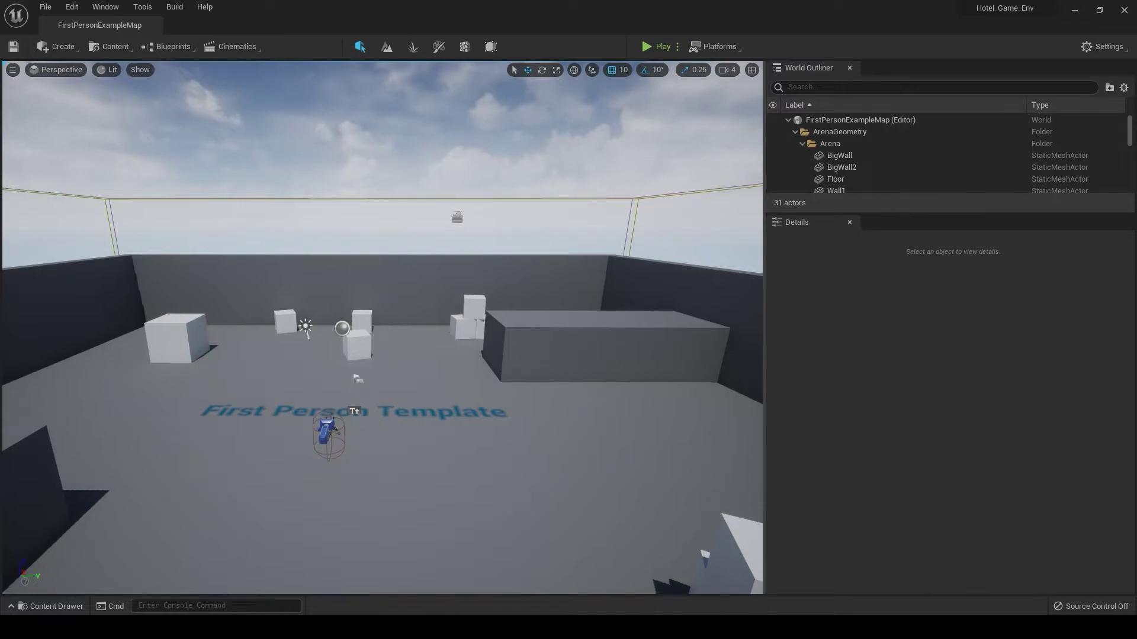
- Open the Content Drawer to list the FirstPerson, FPWeapon and StarterContent folders
key("ctrl+space")
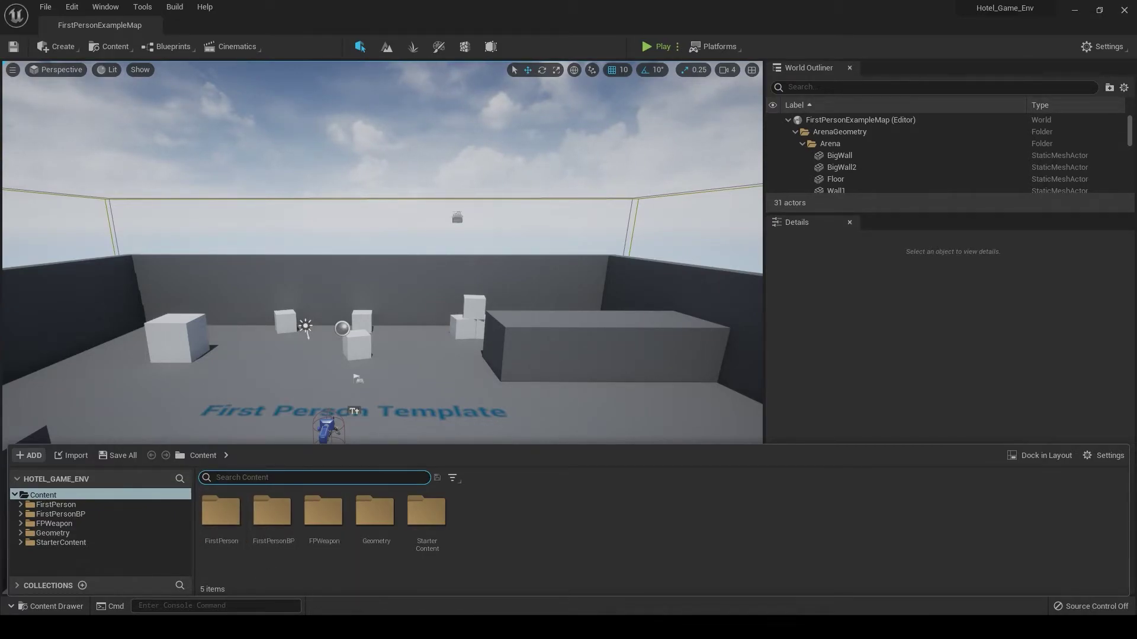
- Browse File Explorer to Hotel Project > UE5 Project Stuff > Hotel_Game_Env > Content, then minimize it
key("super+e")
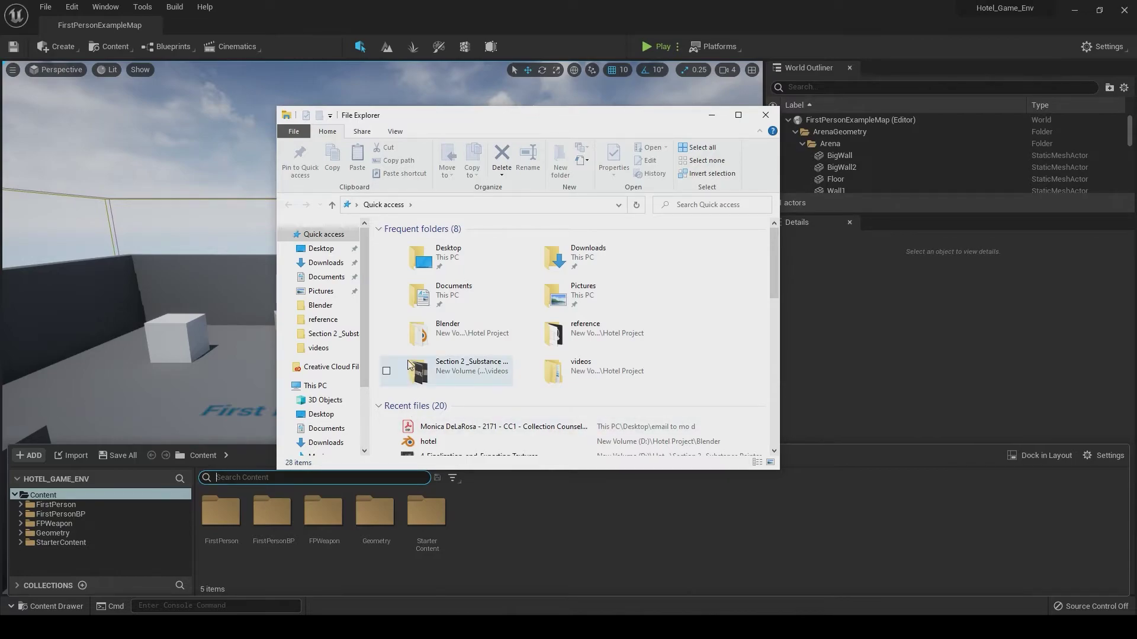
double_click(410, 366)
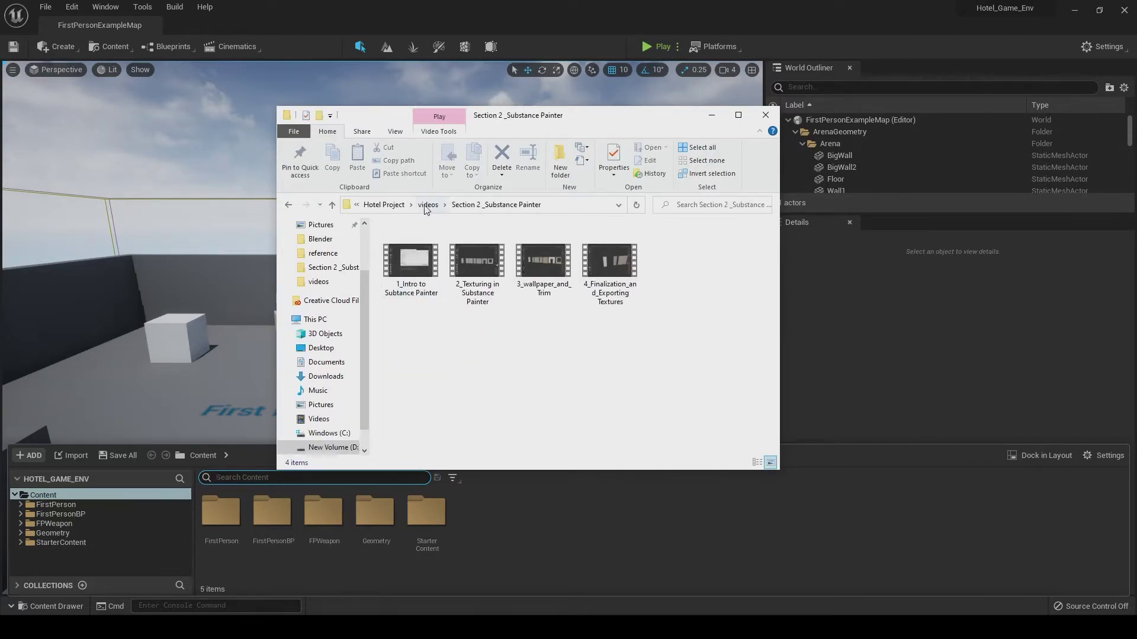
left_click(384, 204)
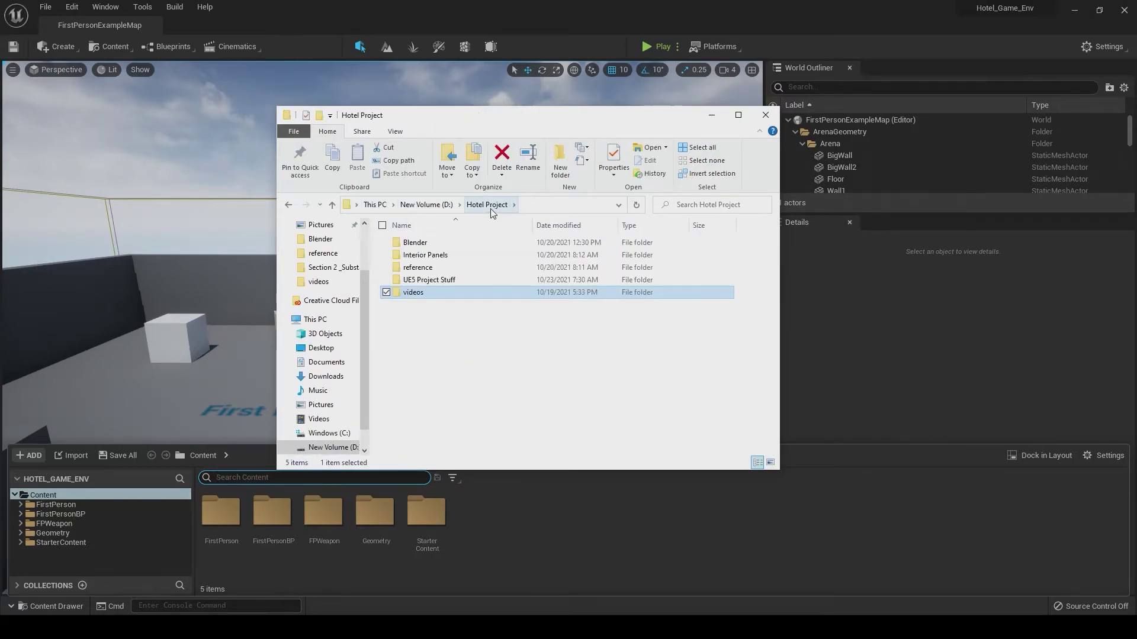
double_click(422, 281)
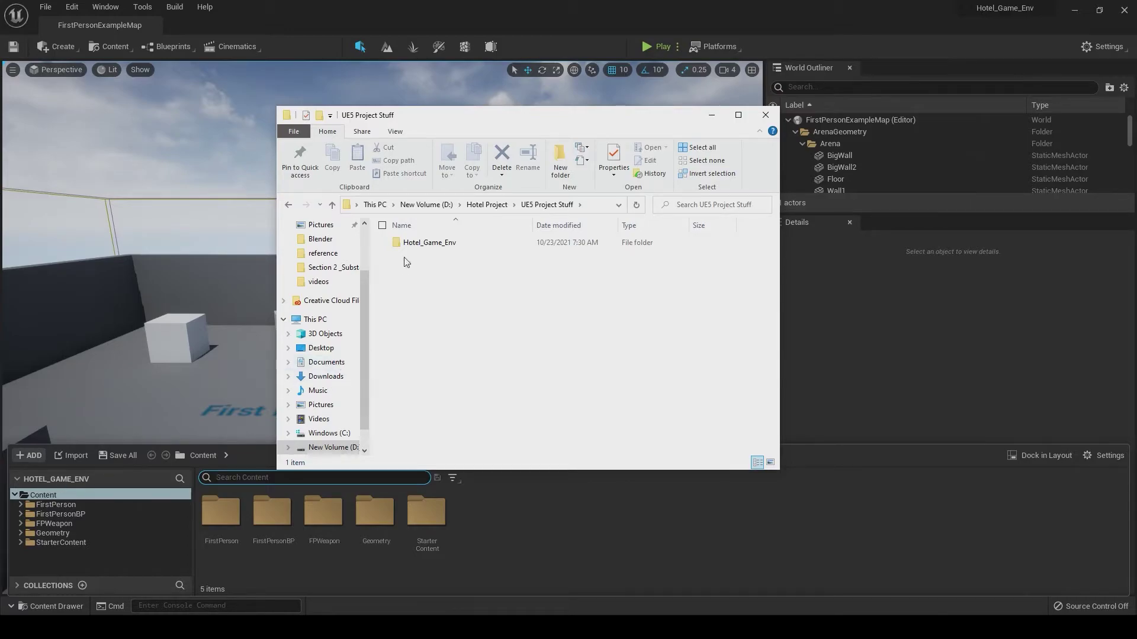
double_click(421, 244)
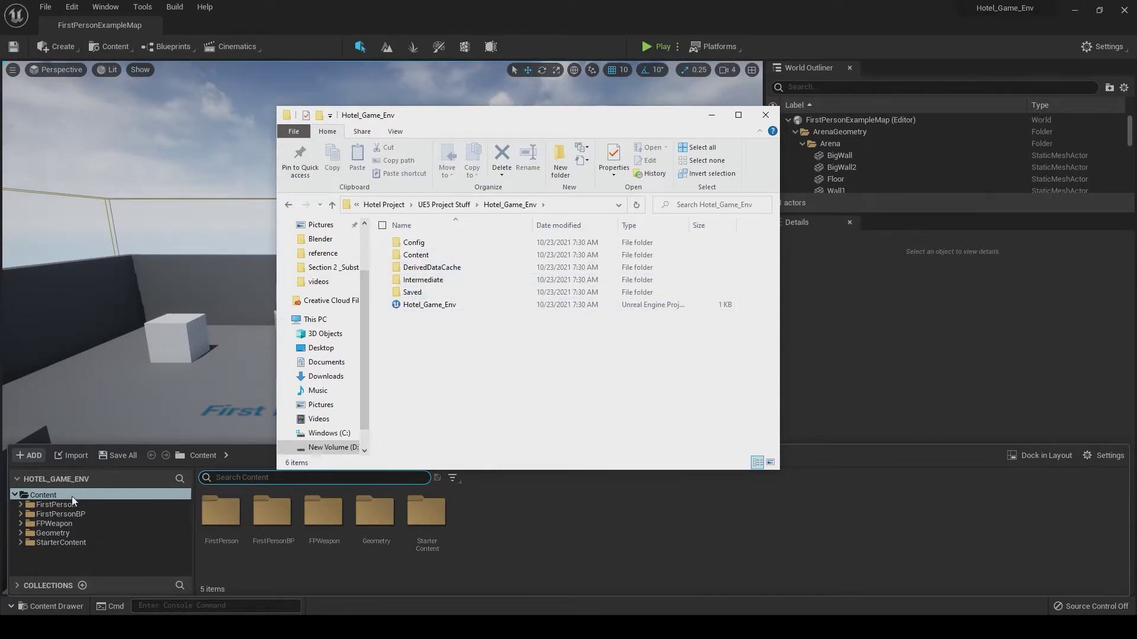
left_click(430, 257)
double_click(430, 259)
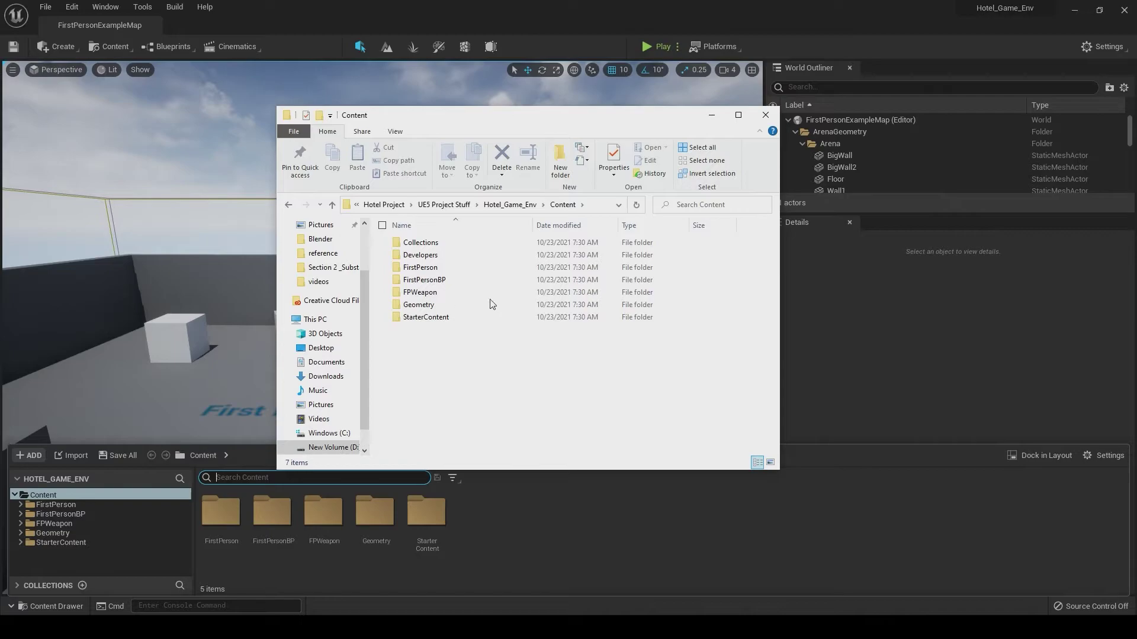
left_click(712, 117)
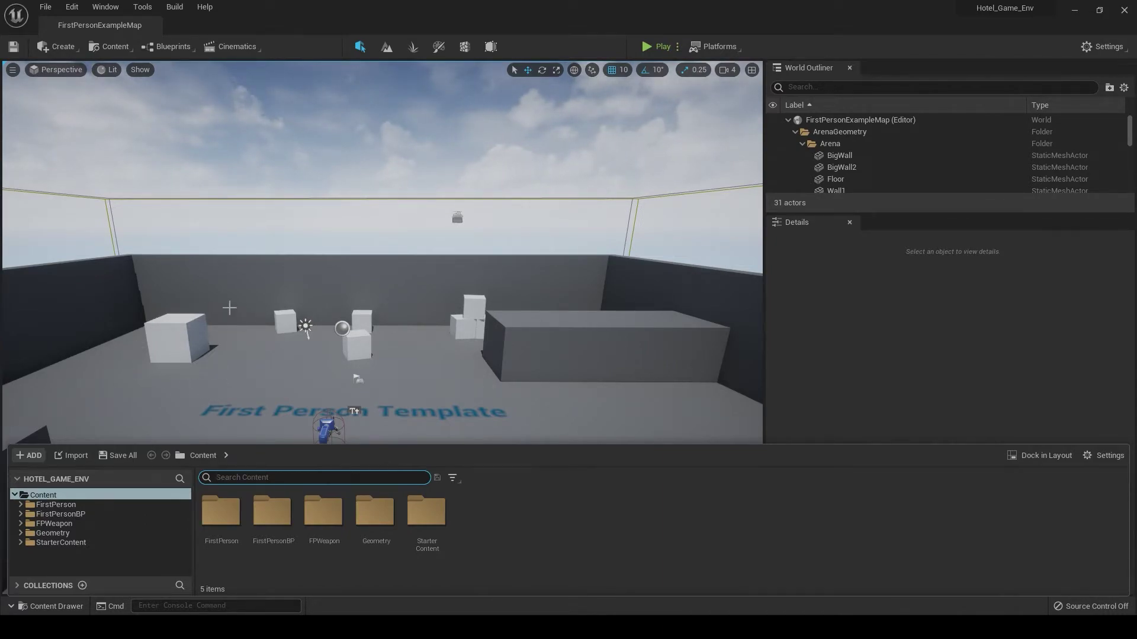
- Set EditorCube8's Location X to 891.0, then bring up the Content Drawer
left_click(175, 335)
left_click(176, 336)
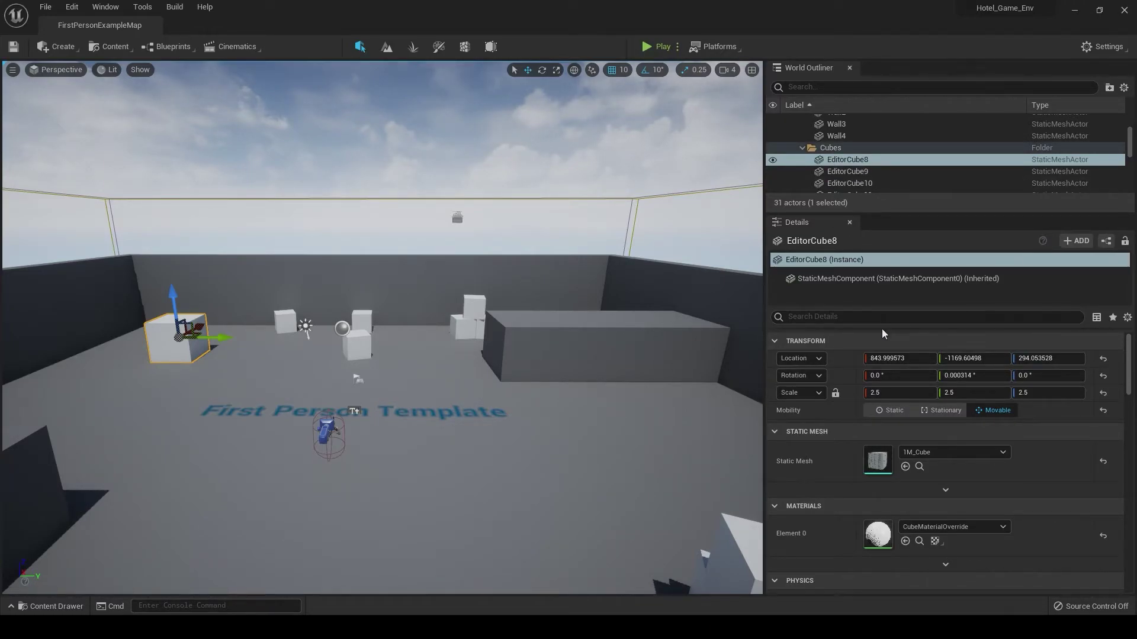
left_click_drag(912, 358, 817, 358)
left_click_drag(900, 358, 936, 358)
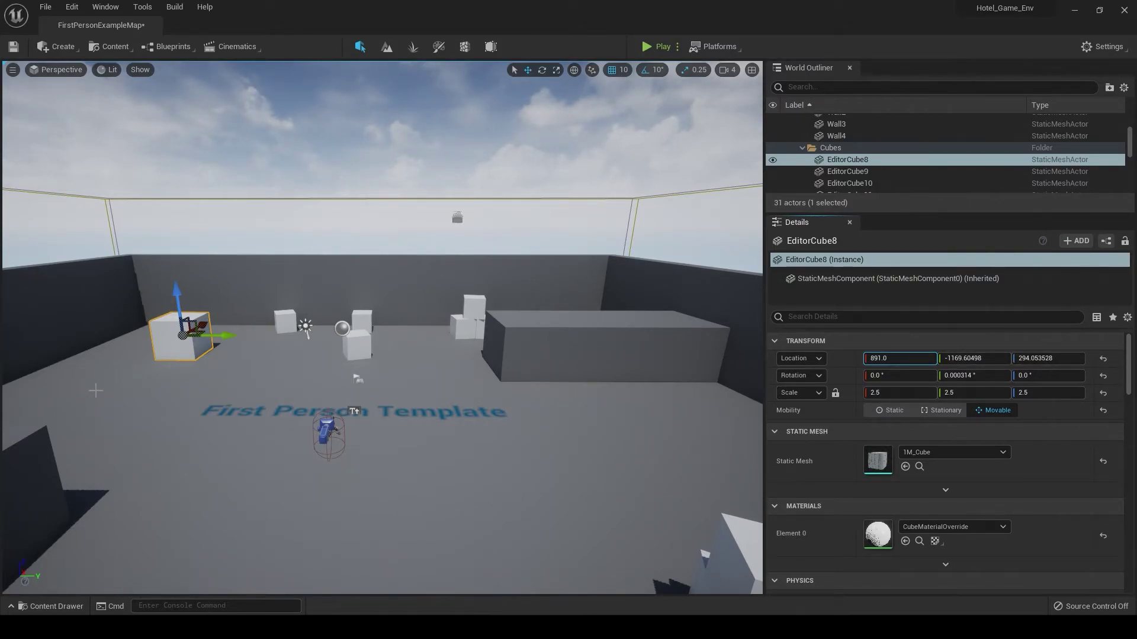
key("ctrl+space")
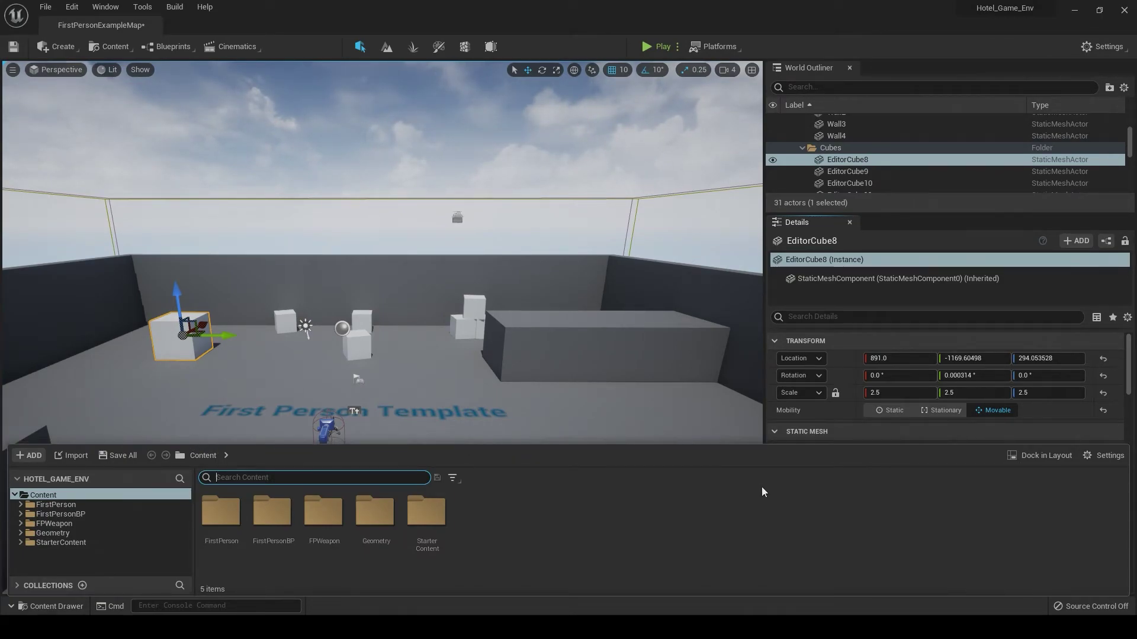
- Dock the Content Drawer into the layout and fly the camera around the cubes
left_click(1036, 456)
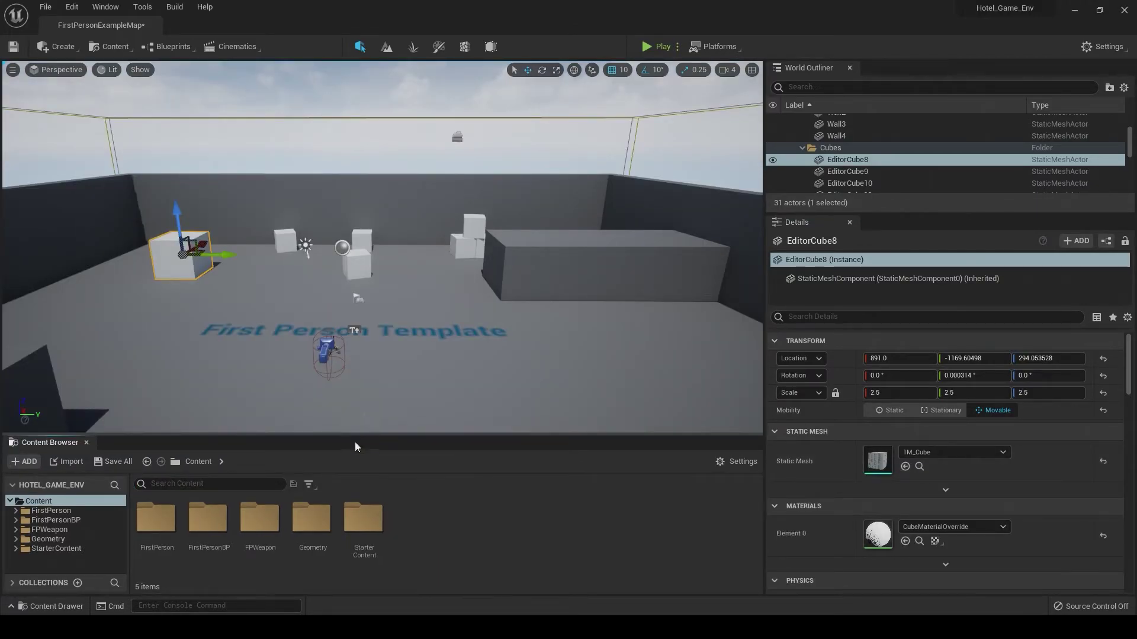
left_click_drag(419, 330, 362, 264, "alt")
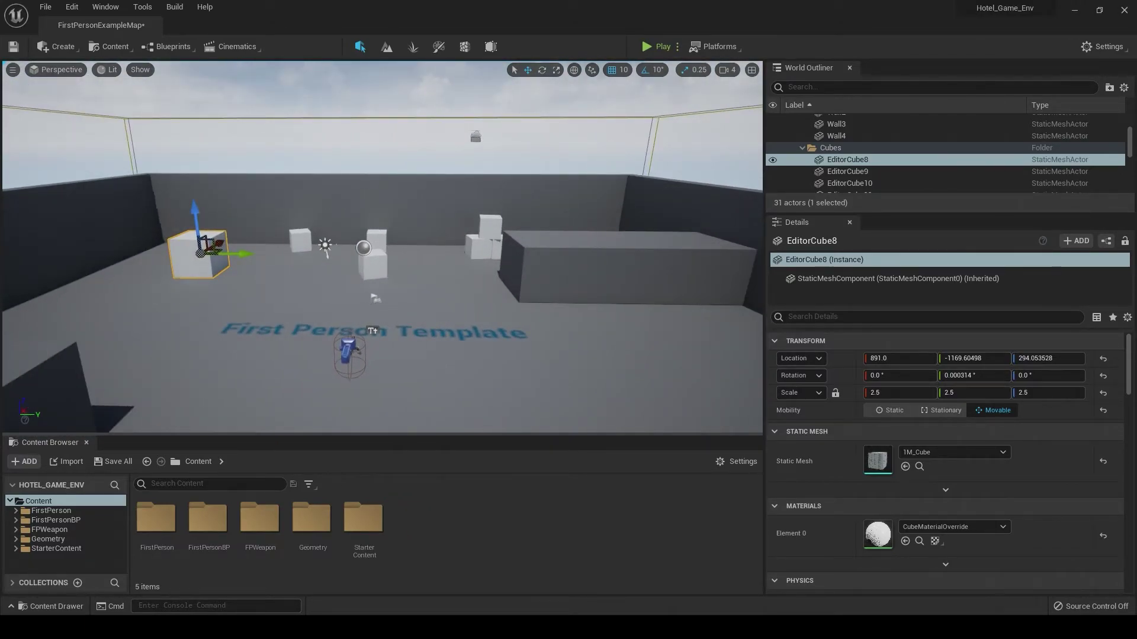
left_click_drag(362, 264, 390, 277, "alt")
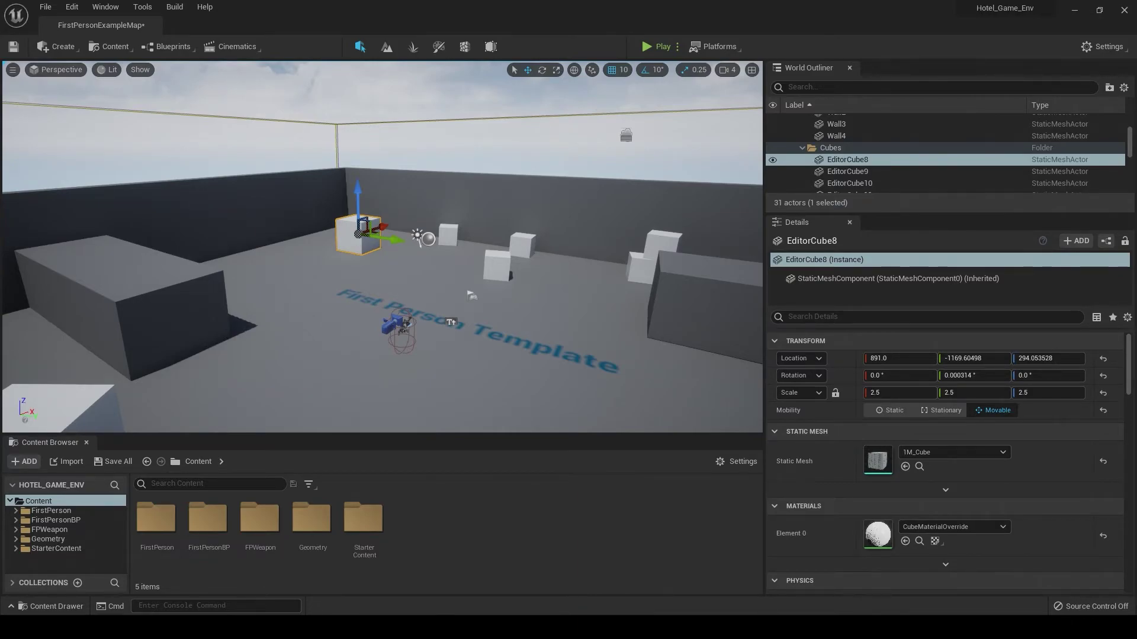
left_click_drag(389, 277, 382, 275, "alt")
right_click_drag(467, 295, 312, 276)
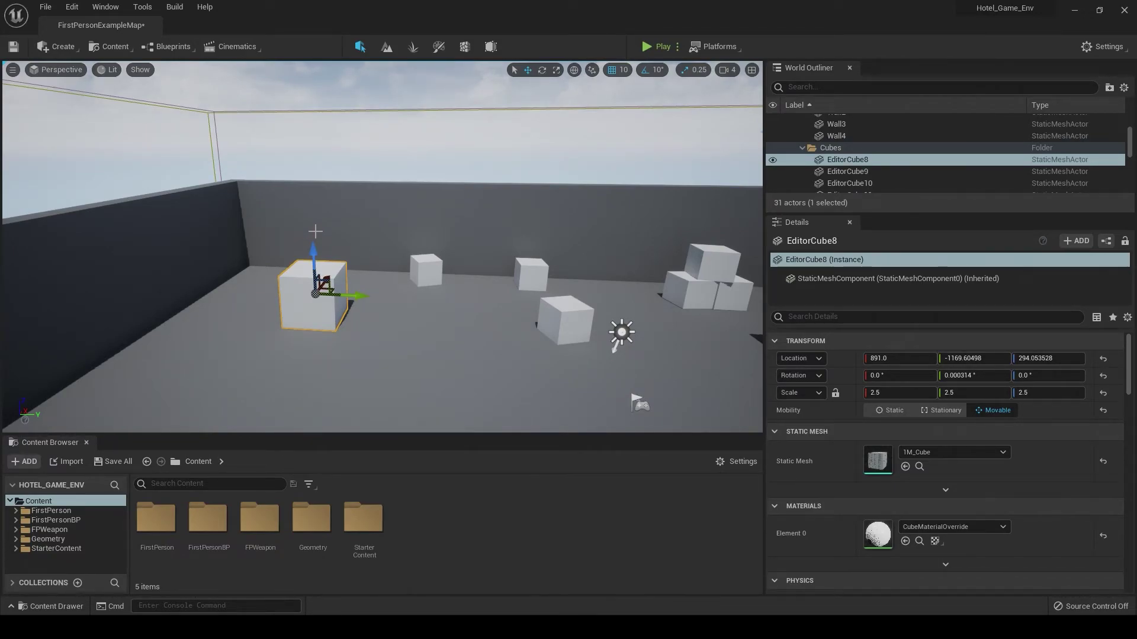
right_click_drag(367, 292, 362, 298)
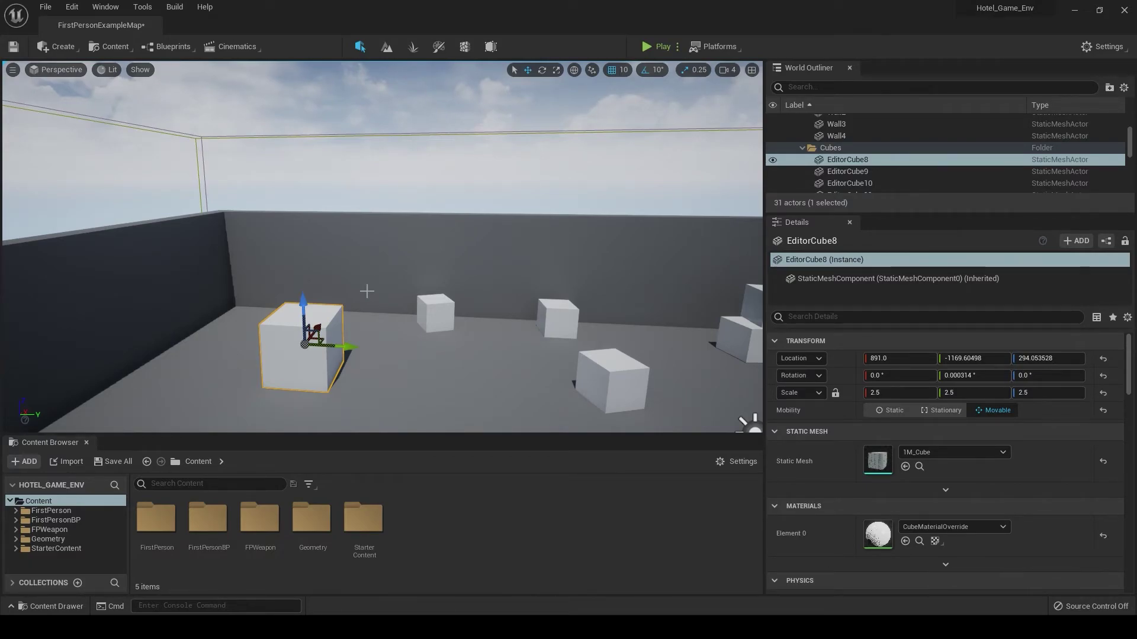
right_click_drag(367, 290, 380, 295)
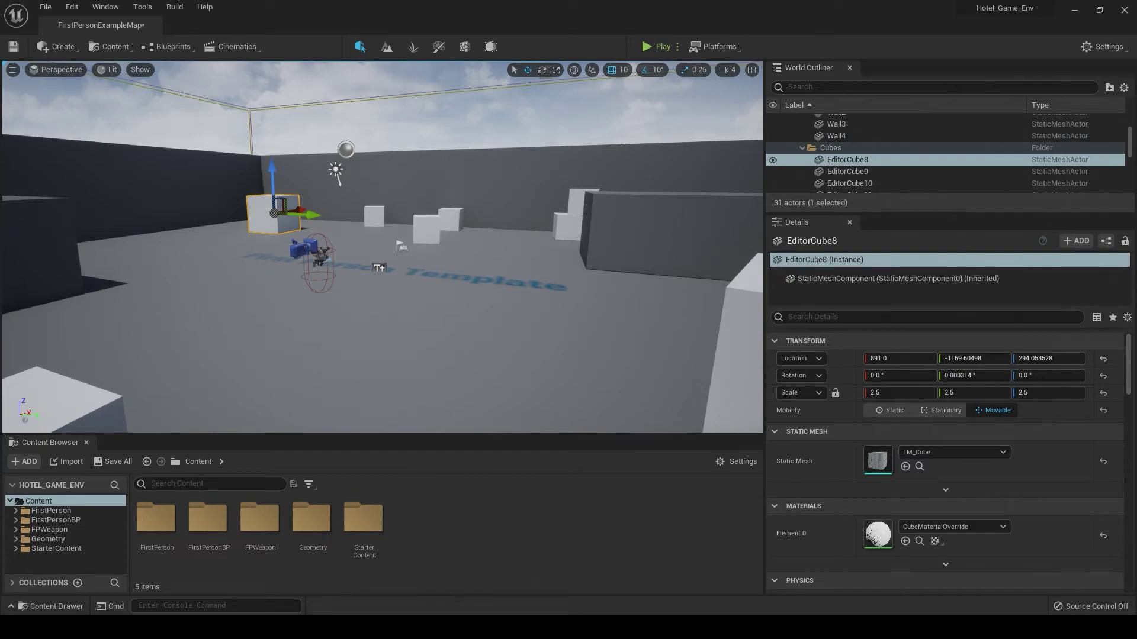
right_click_drag(380, 295, 380, 294)
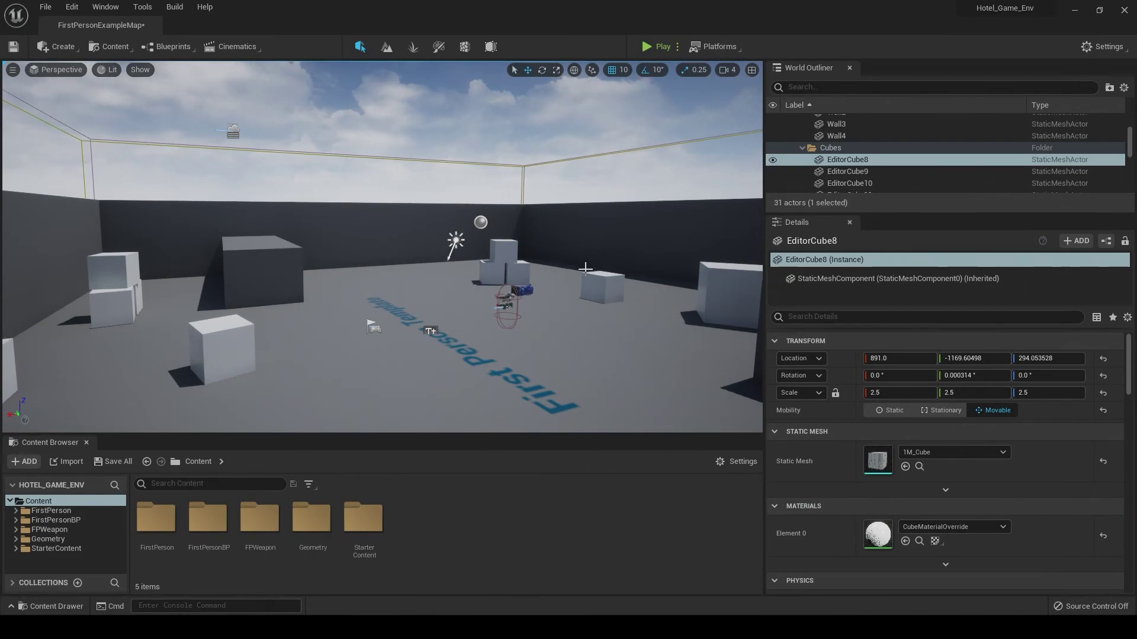
- Frame EditorCube17, then select Wall3 and switch the viewport to Detail Lighting mode
left_click(501, 251)
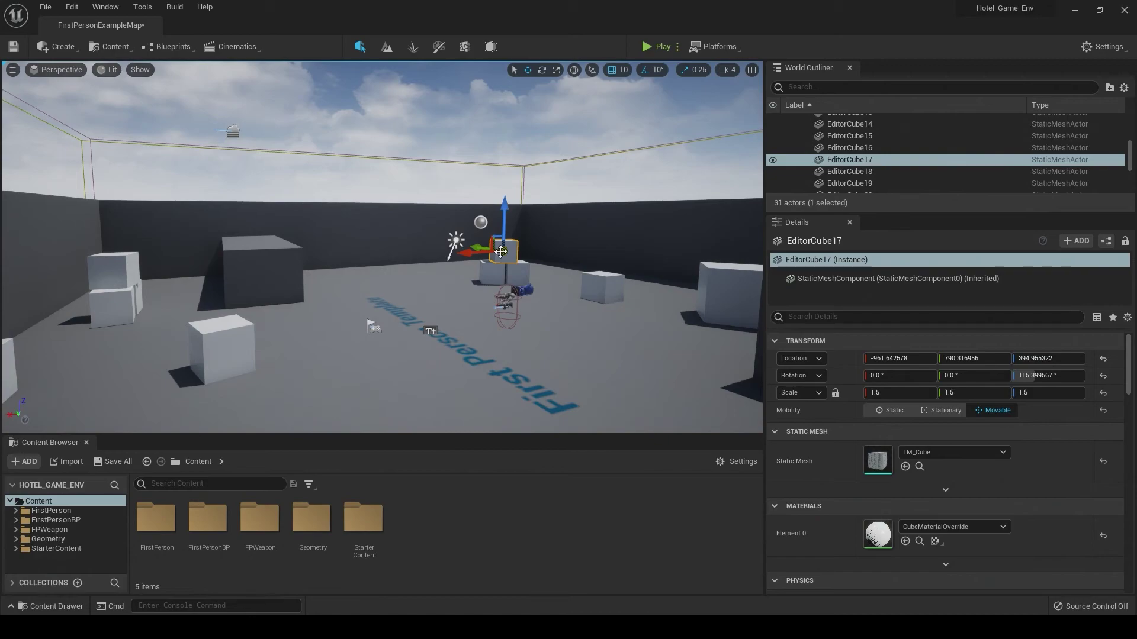
key("f")
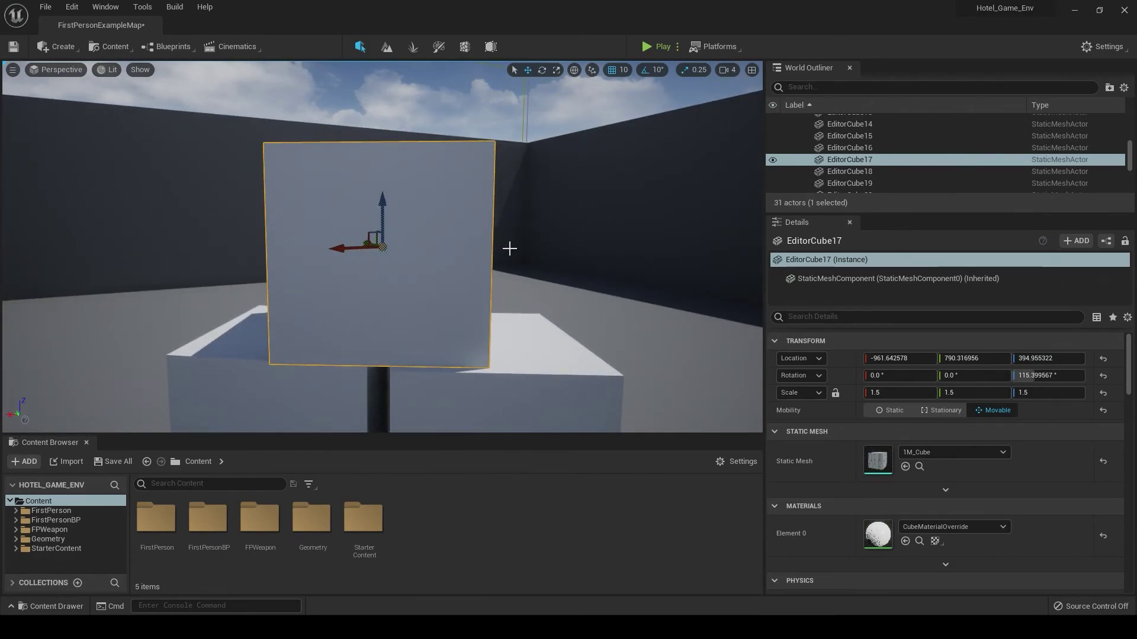
right_click_drag(568, 231, 544, 238)
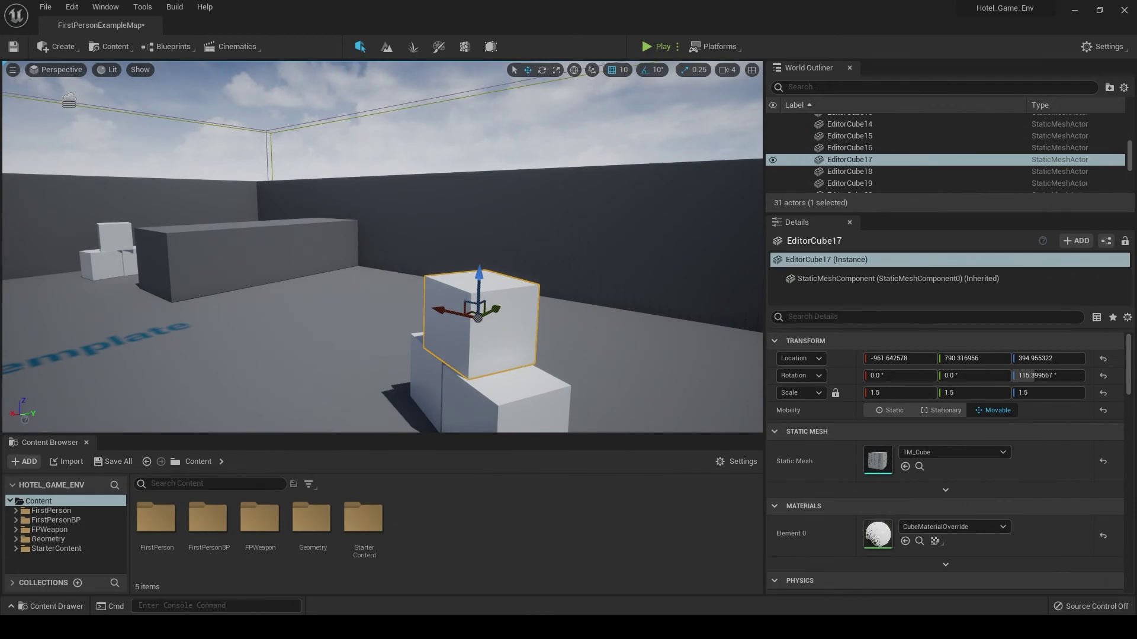
right_click_drag(544, 238, 225, 289)
left_click(148, 278)
key("alt+5")
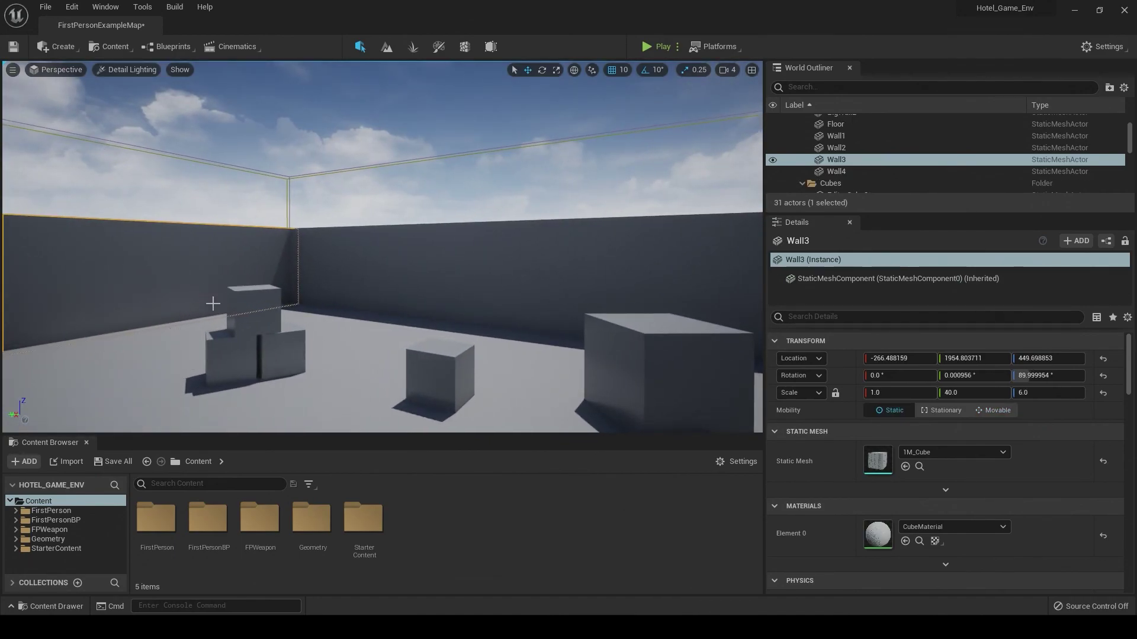